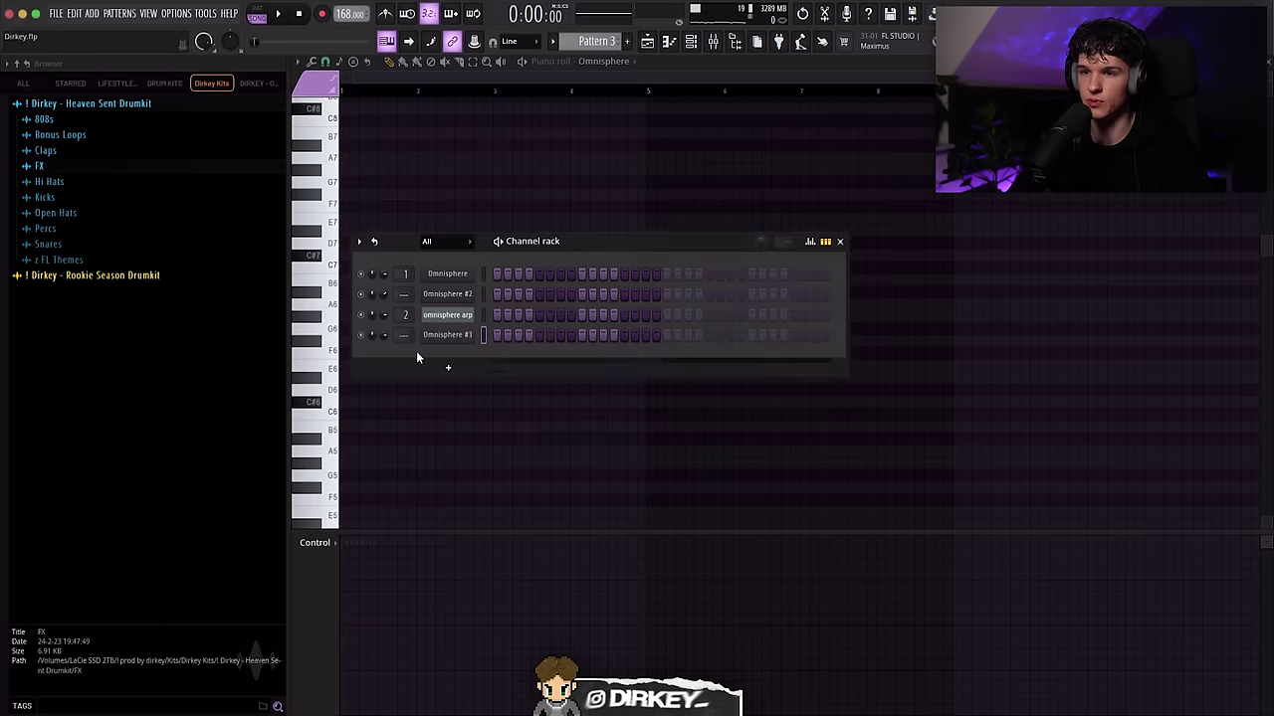
Open the channel options menu for Omnisphere #3 in the channel rack.
right_click(456, 337)
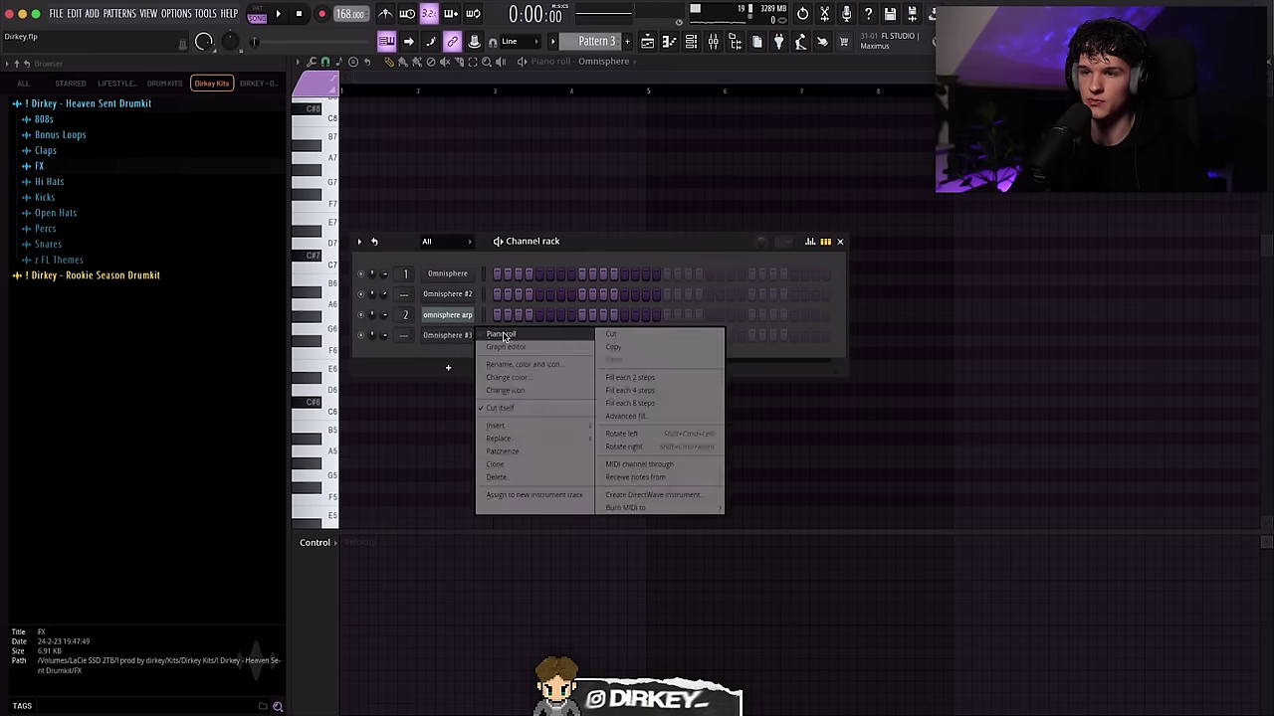
Open Omnisphere #3's notes for editing and load the Shooting Sines patch.
left_click(530, 339)
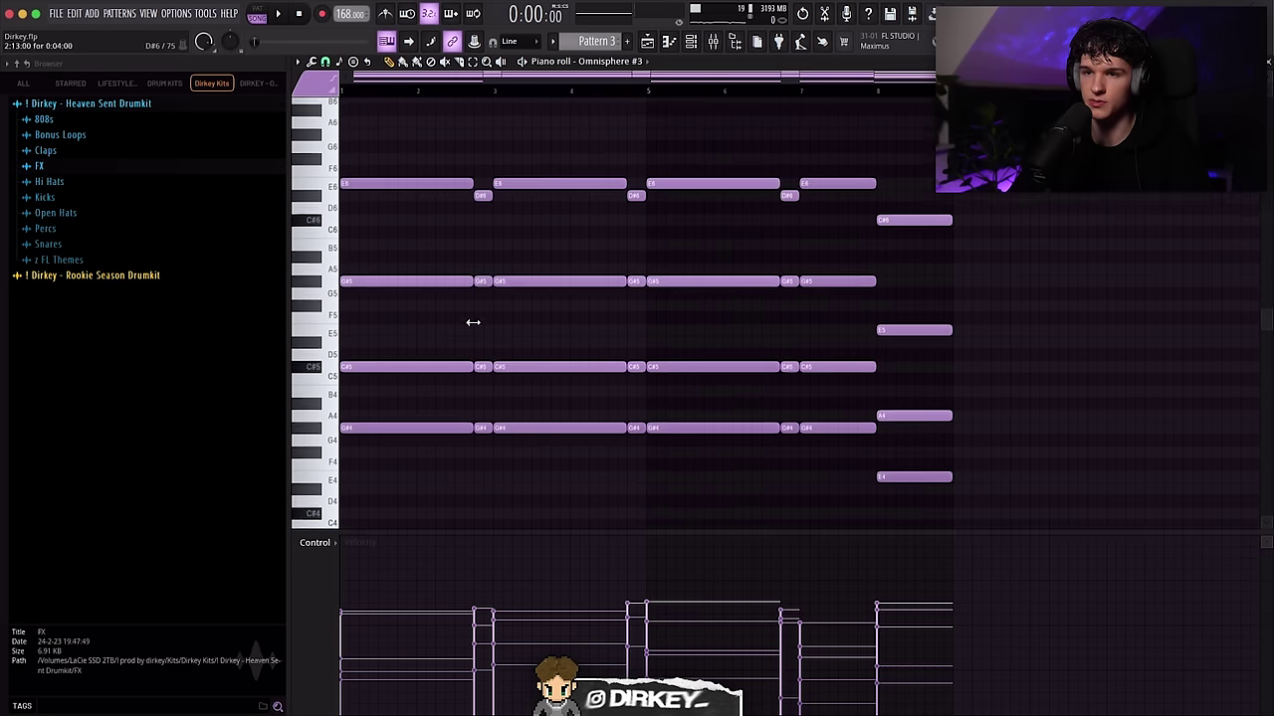
scroll(574, 265, "down", 2)
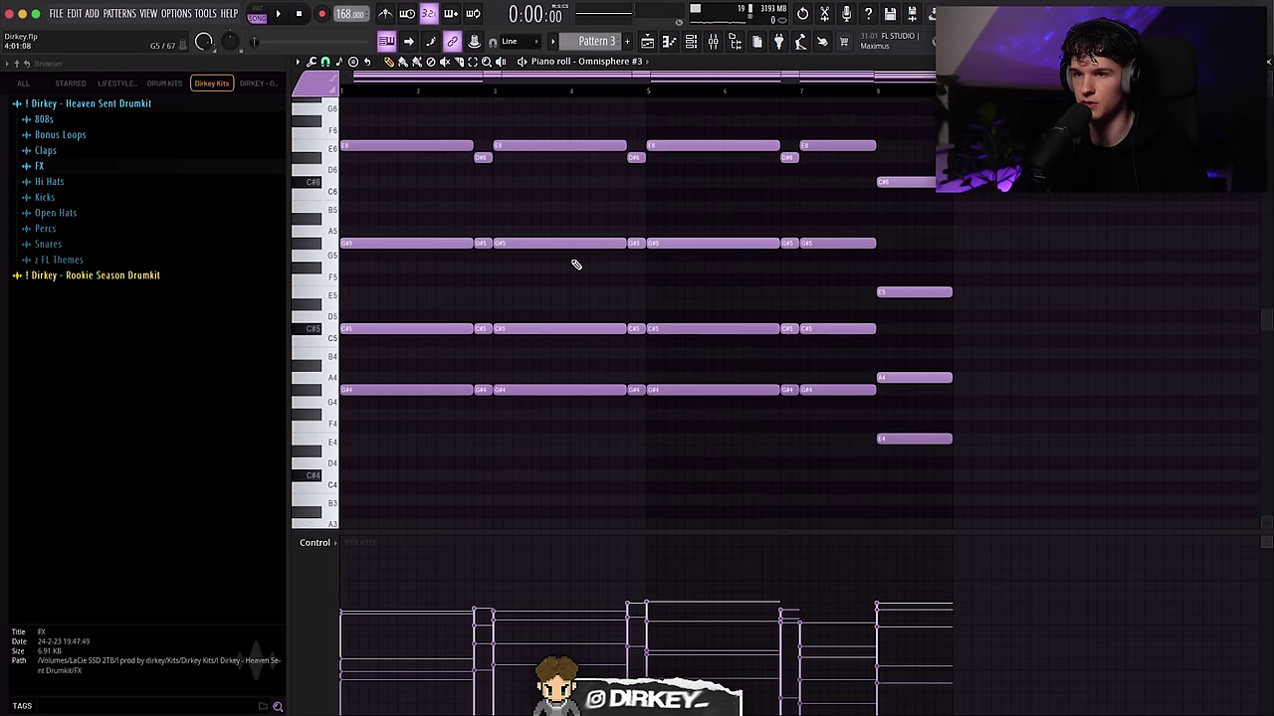
scroll(612, 331, "up", 2)
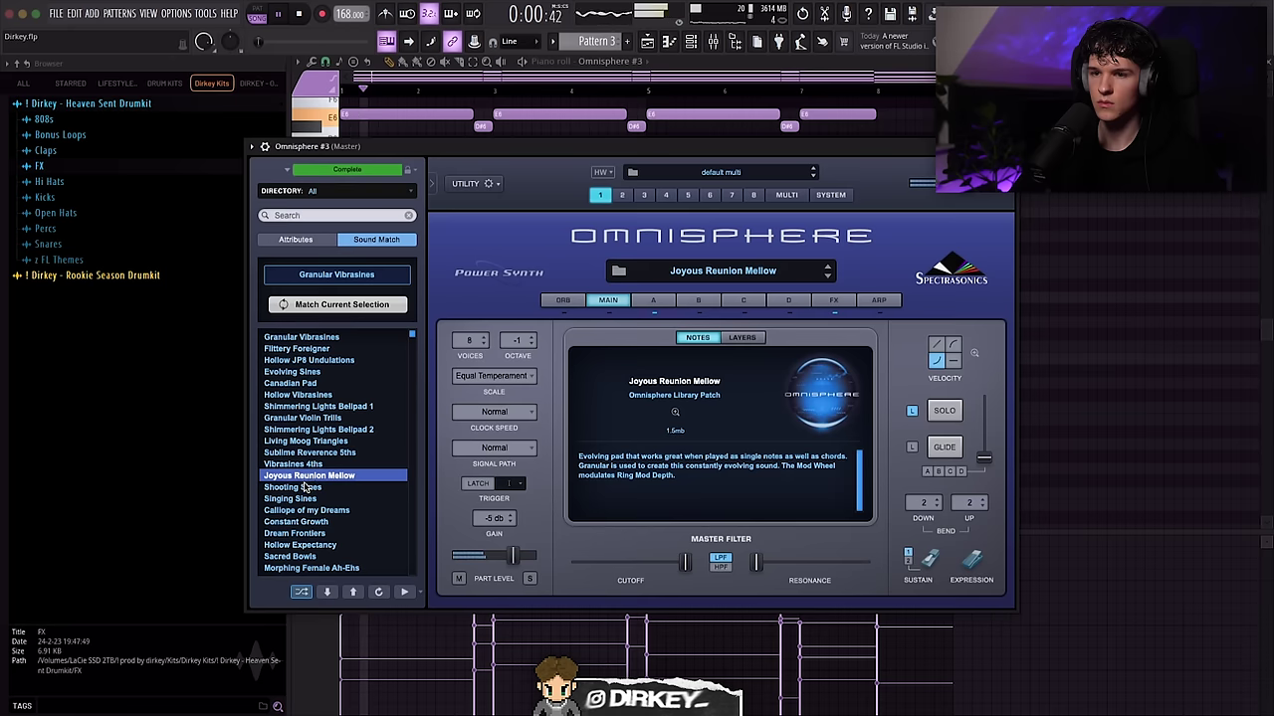
left_click(301, 487)
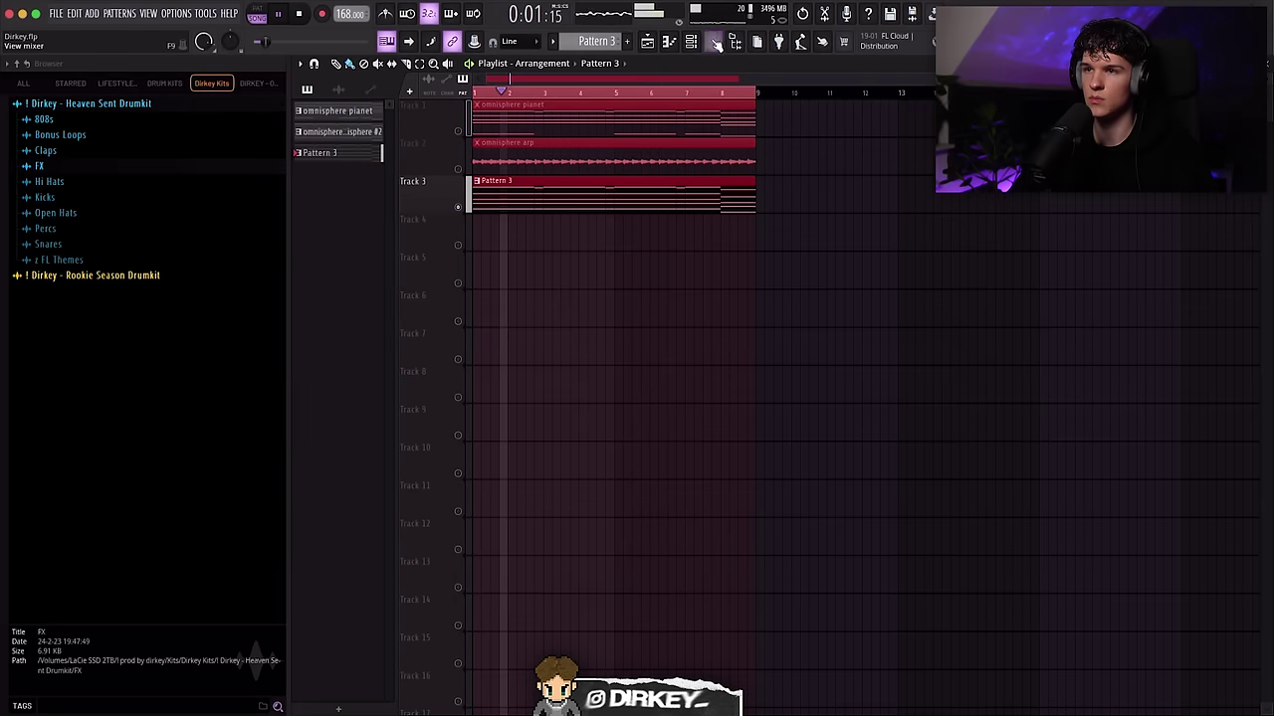
Load Fruity Parametric EQ 2 on the omnisphere pad's mixer insert.
left_click(715, 44)
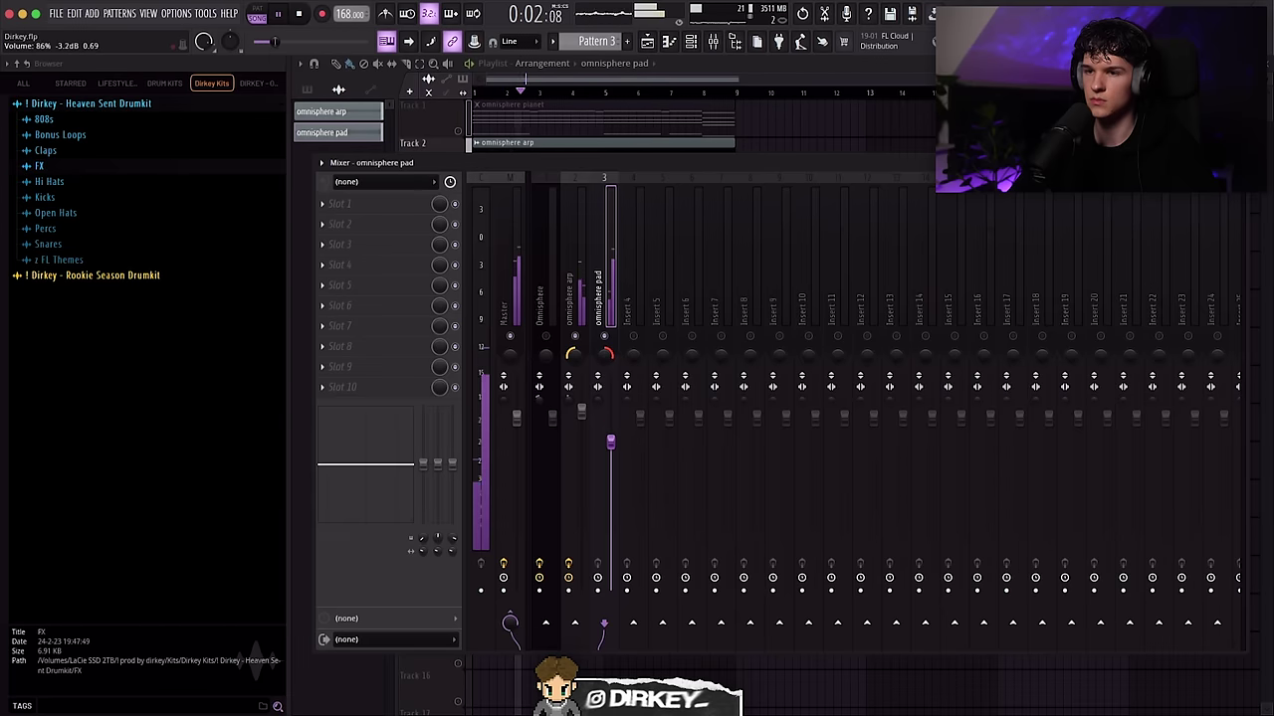
left_click(374, 203)
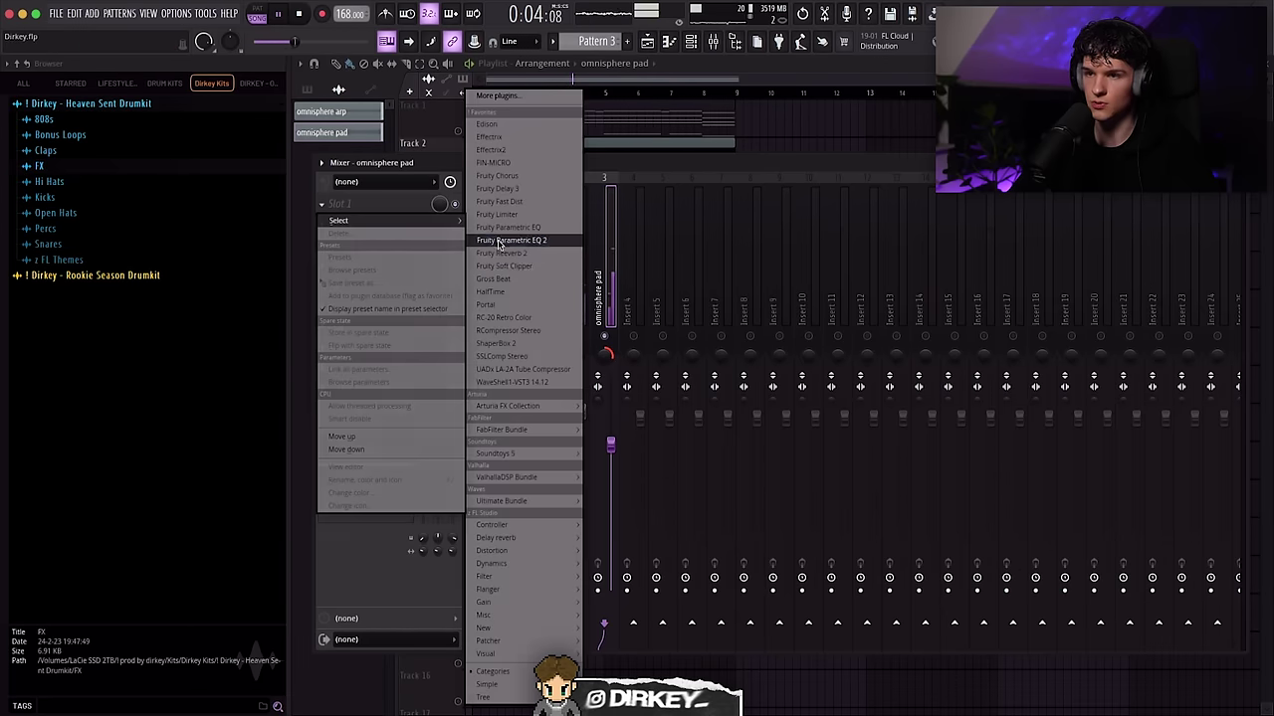
left_click(523, 253)
Make EQ band 1 a raised low cut, boost band 6 near 9624 Hz, and reshape bands 4 and 5.
right_click(360, 239)
mouse_move(380, 275)
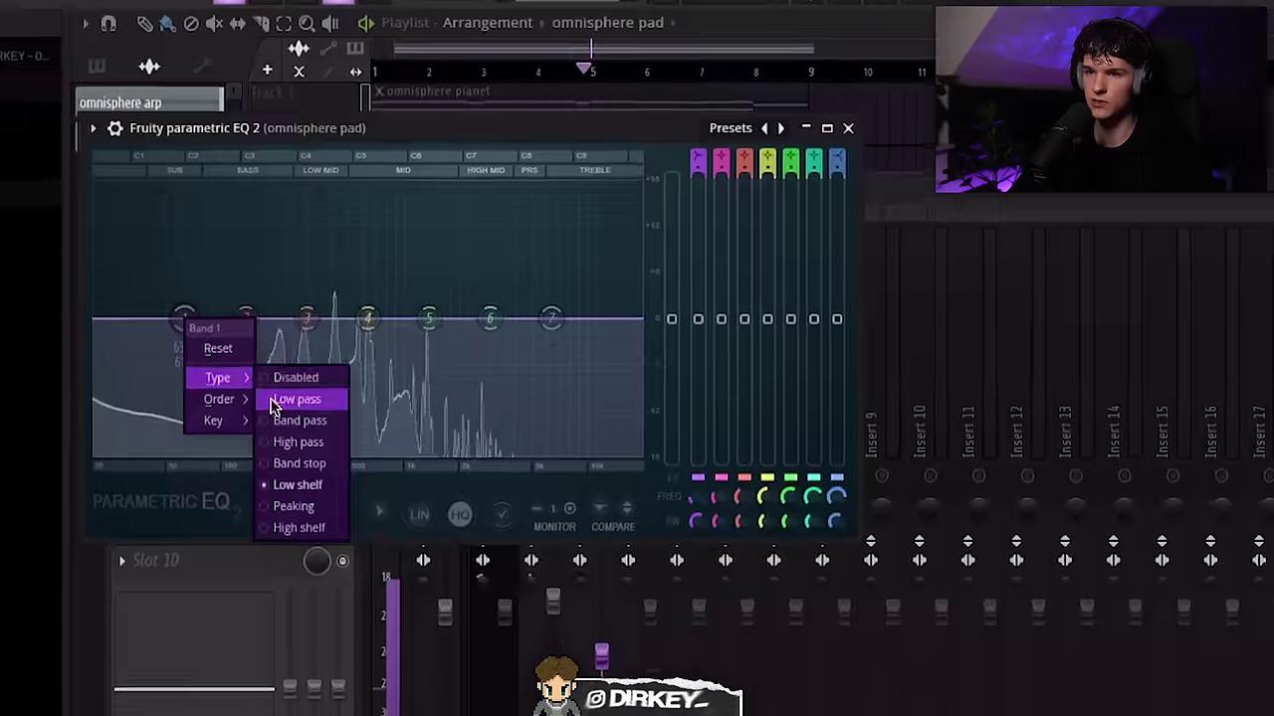
left_click(275, 406)
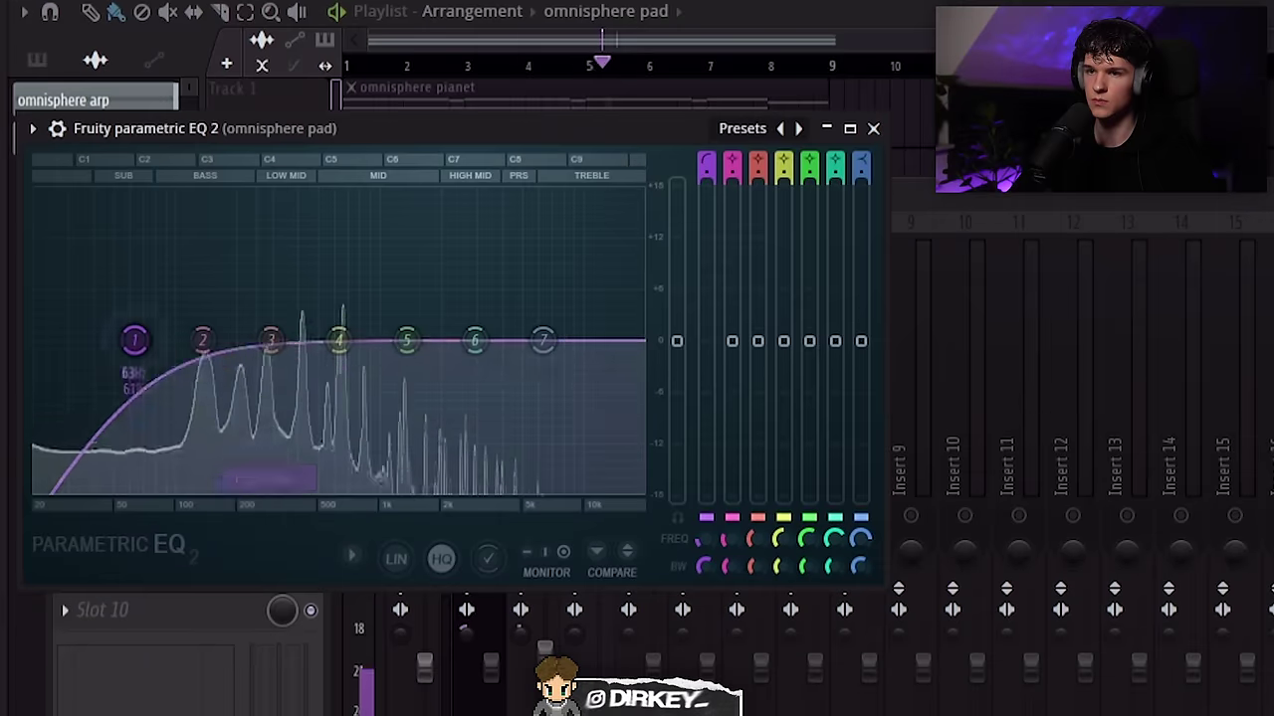
left_click_drag(183, 320, 333, 319)
left_click_drag(490, 318, 586, 260)
left_click_drag(406, 340, 456, 316)
left_click_drag(338, 341, 322, 318)
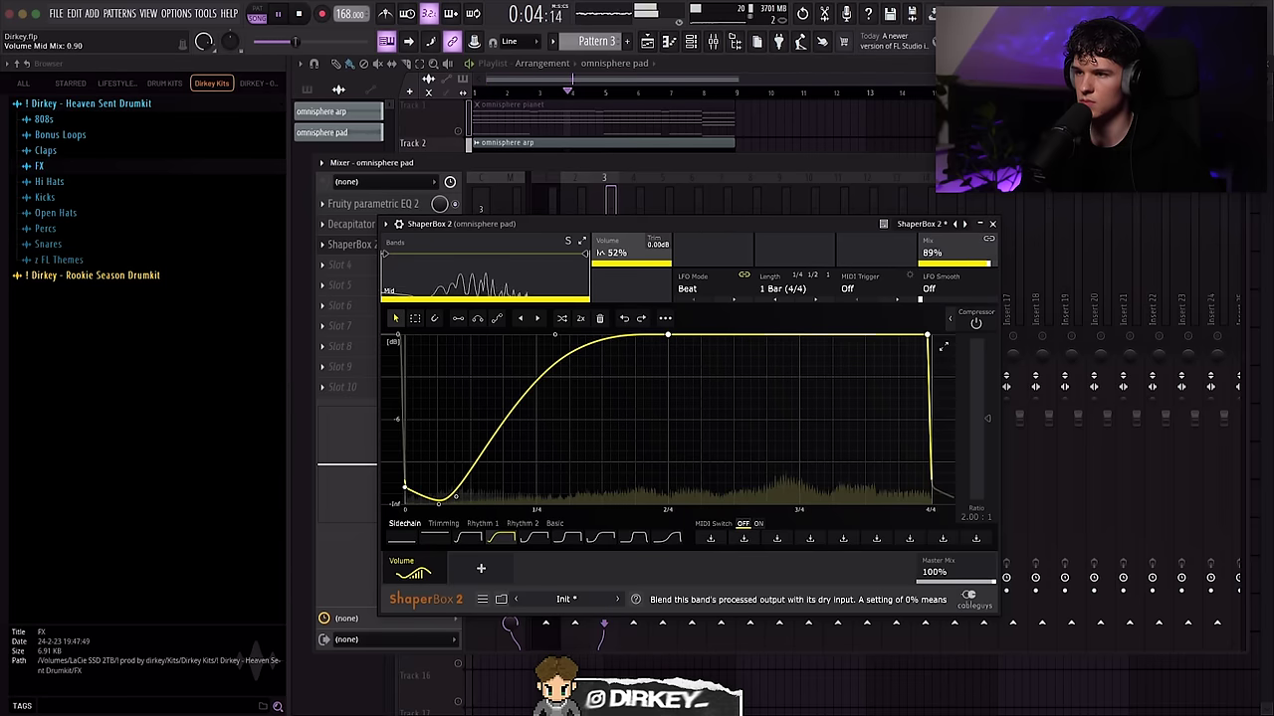
Close the ShaperBox 2 window and the mixer to return to the playlist.
left_click(993, 226)
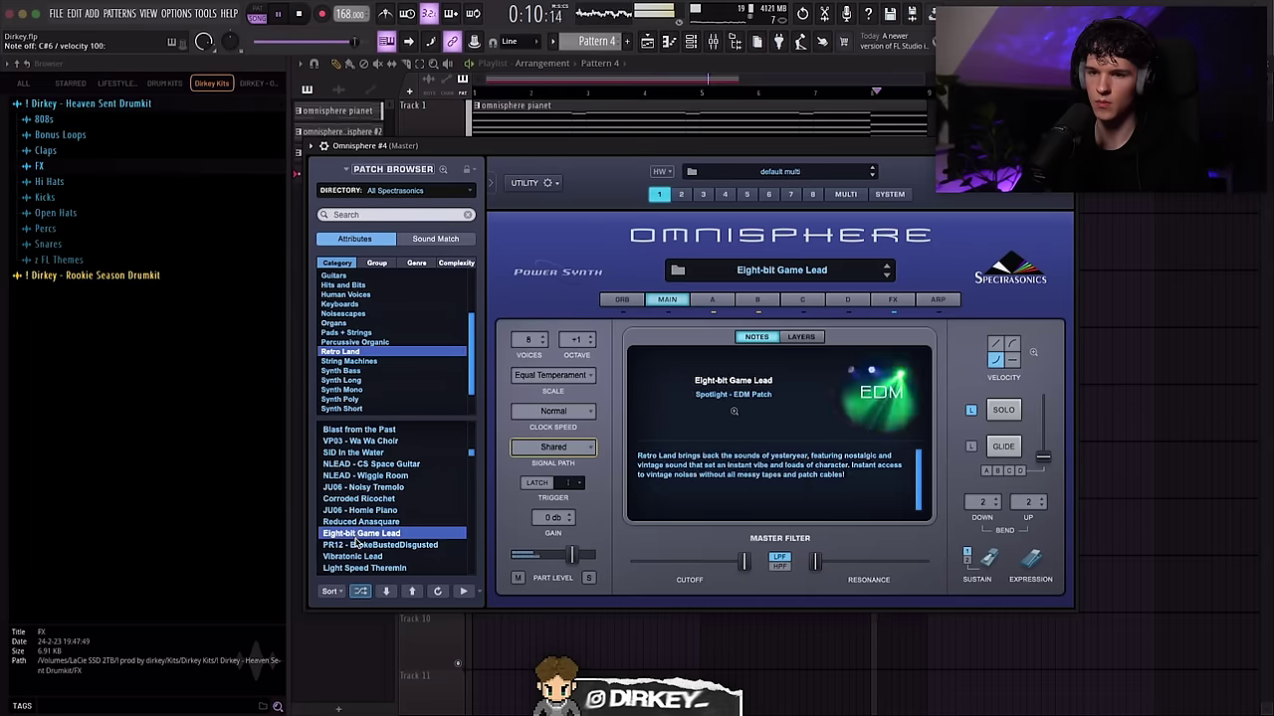
Load the Light Speed Theremin patch in Omnisphere #4 after auditioning Vibratonic Lead.
left_click(353, 559)
left_click(355, 568)
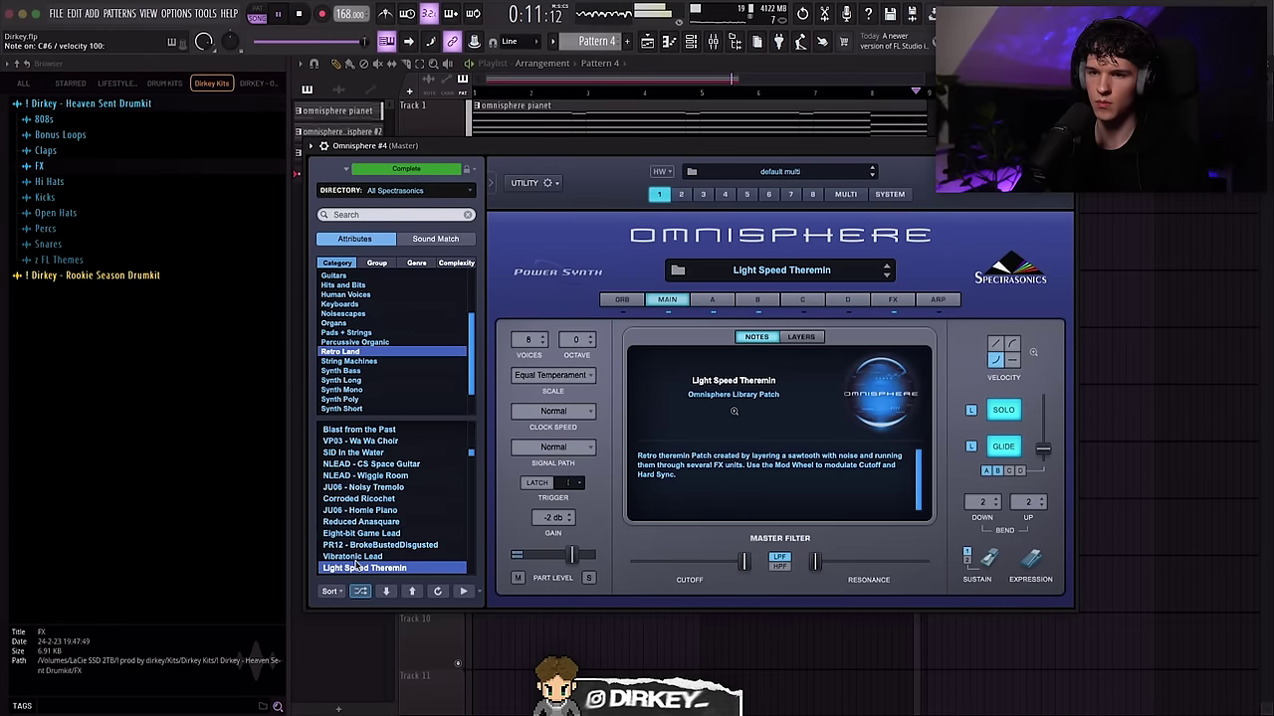
scroll(351, 507, "down", 2)
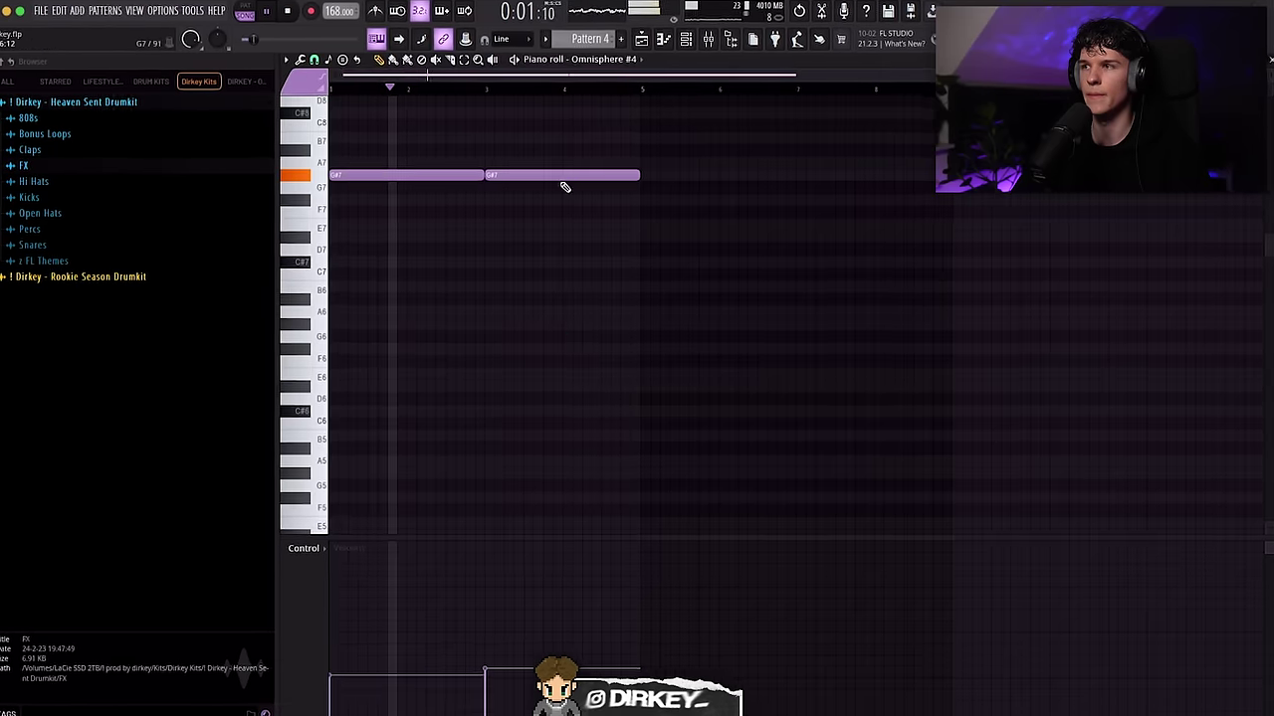
Draw two-bar G#7 notes and duplicate them with Ctrl+B into four sustained notes.
left_click(527, 350)
right_click(528, 351)
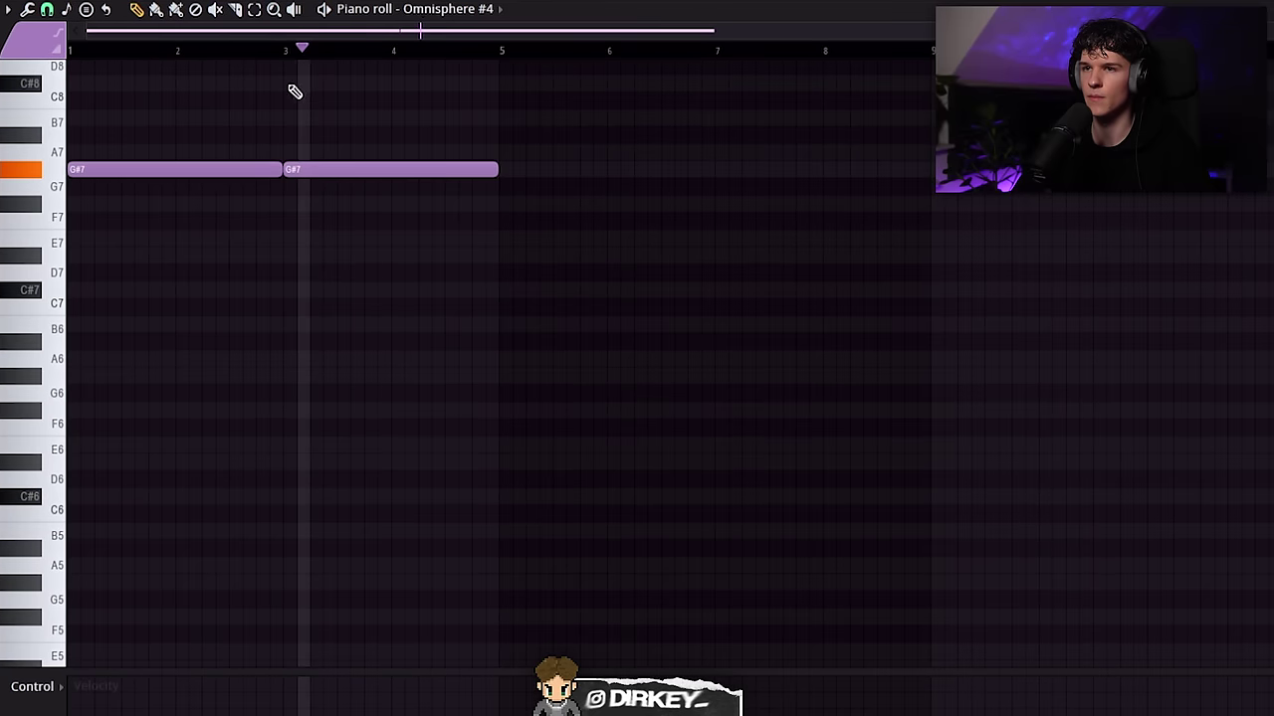
scroll(312, 69, "up", 2)
key("ctrl+a")
key("ctrl+b")
scroll(285, 51, "down", 2)
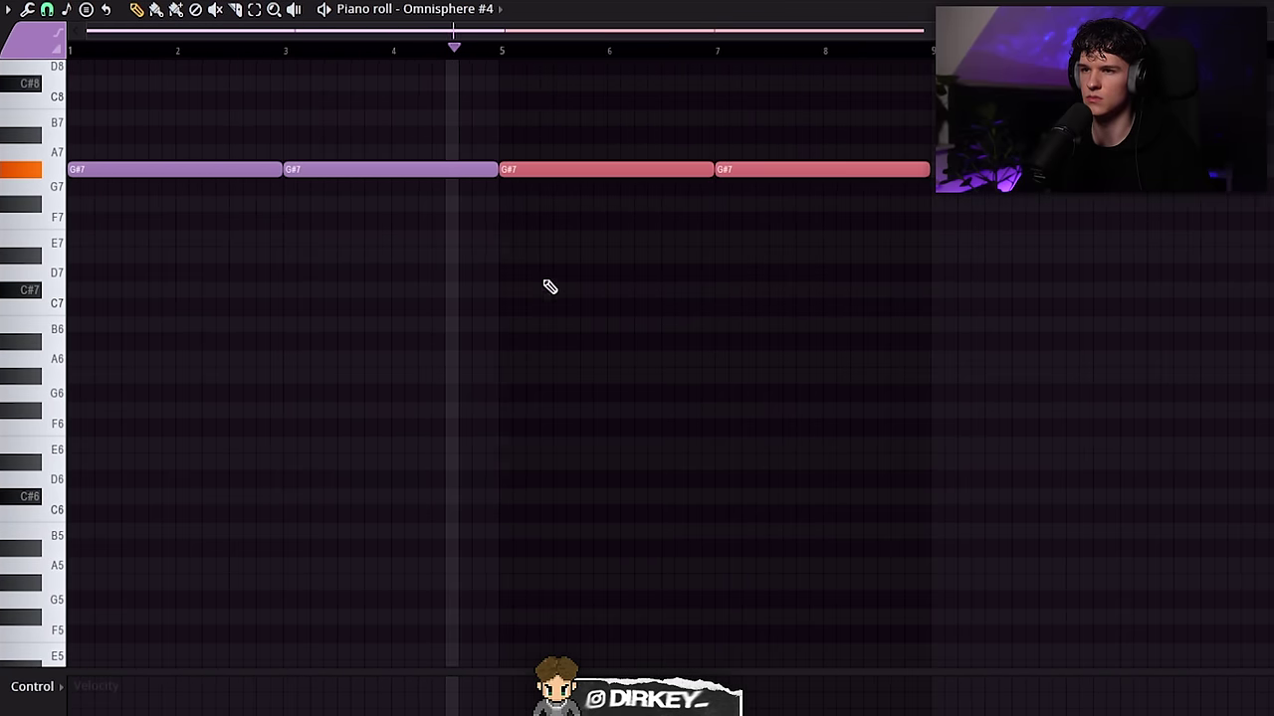
key("ctrl+d")
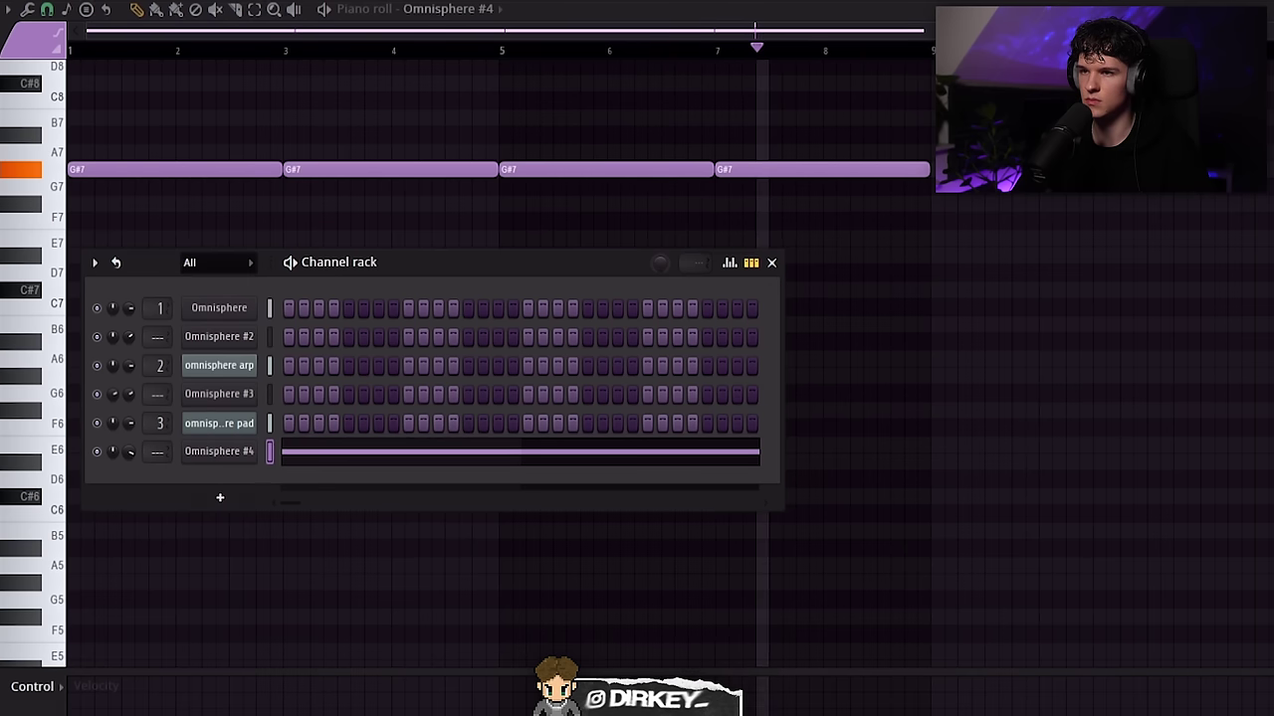
key("F6")
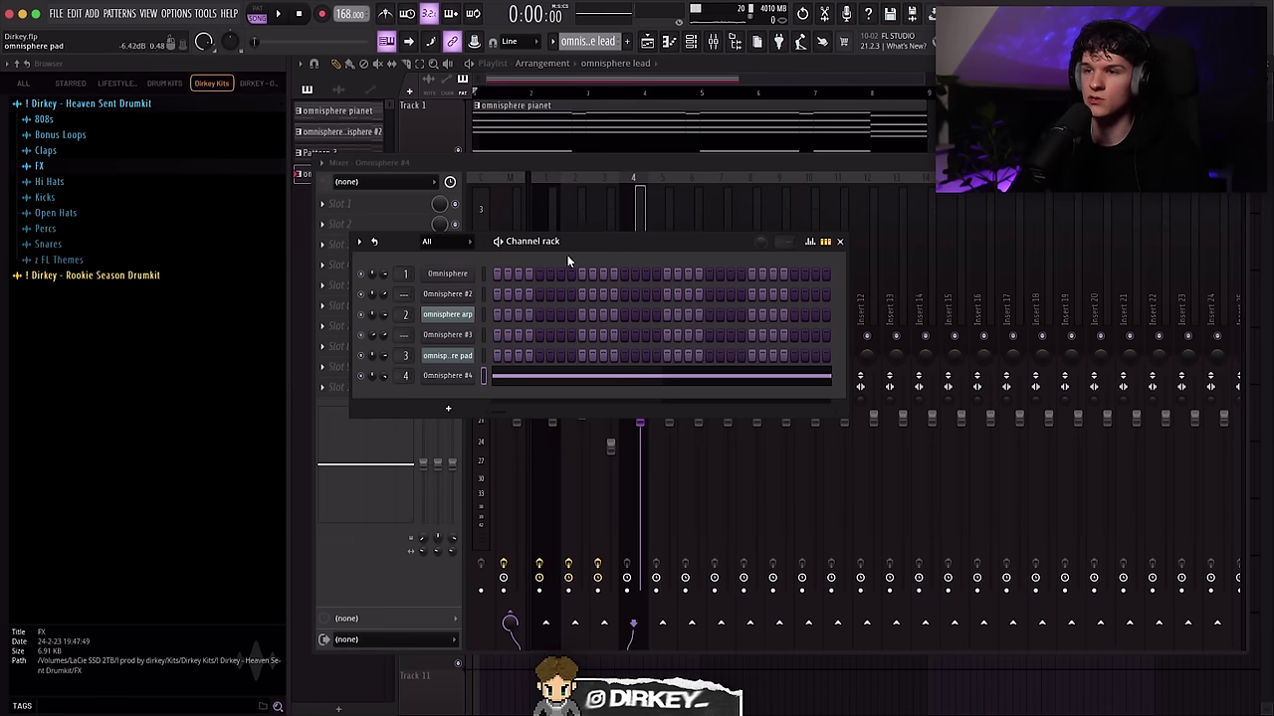
key("F9")
Load Fruity Parametric EQ 2 on the lead and notch the mids with band 5.
left_click(366, 234)
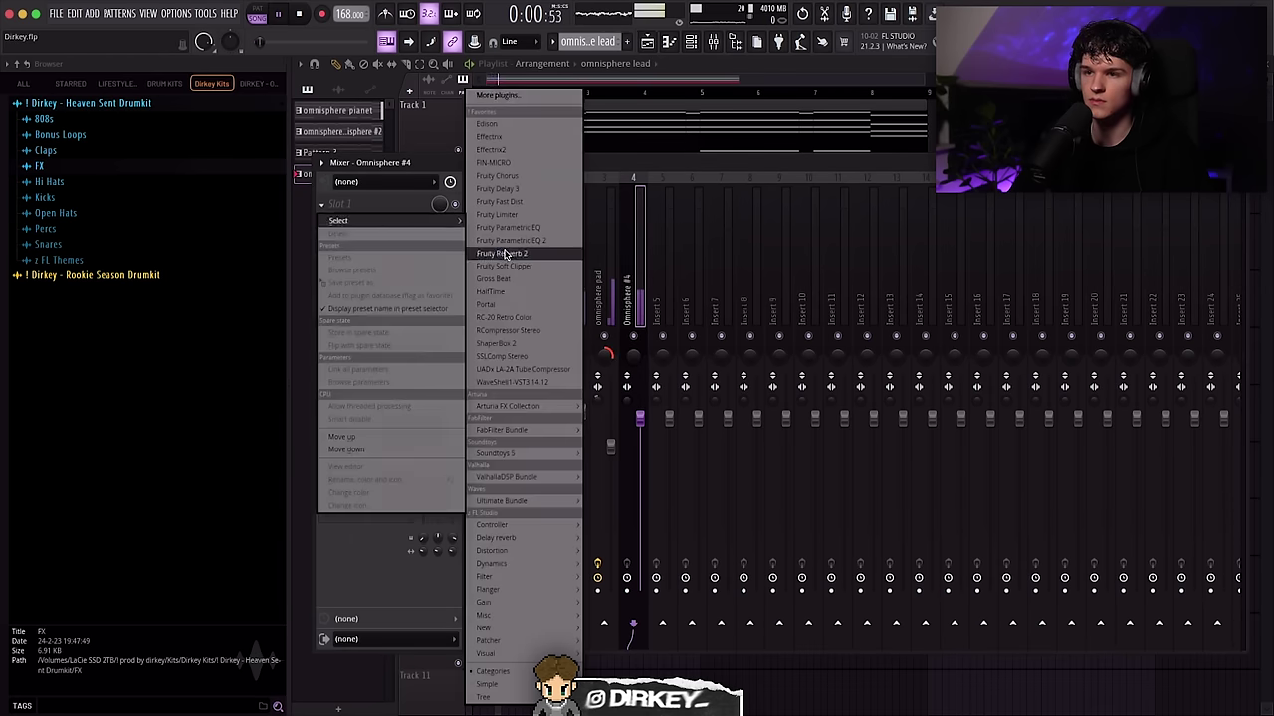
left_click(502, 251)
left_click_drag(541, 277, 555, 306)
left_click_drag(487, 339, 474, 348)
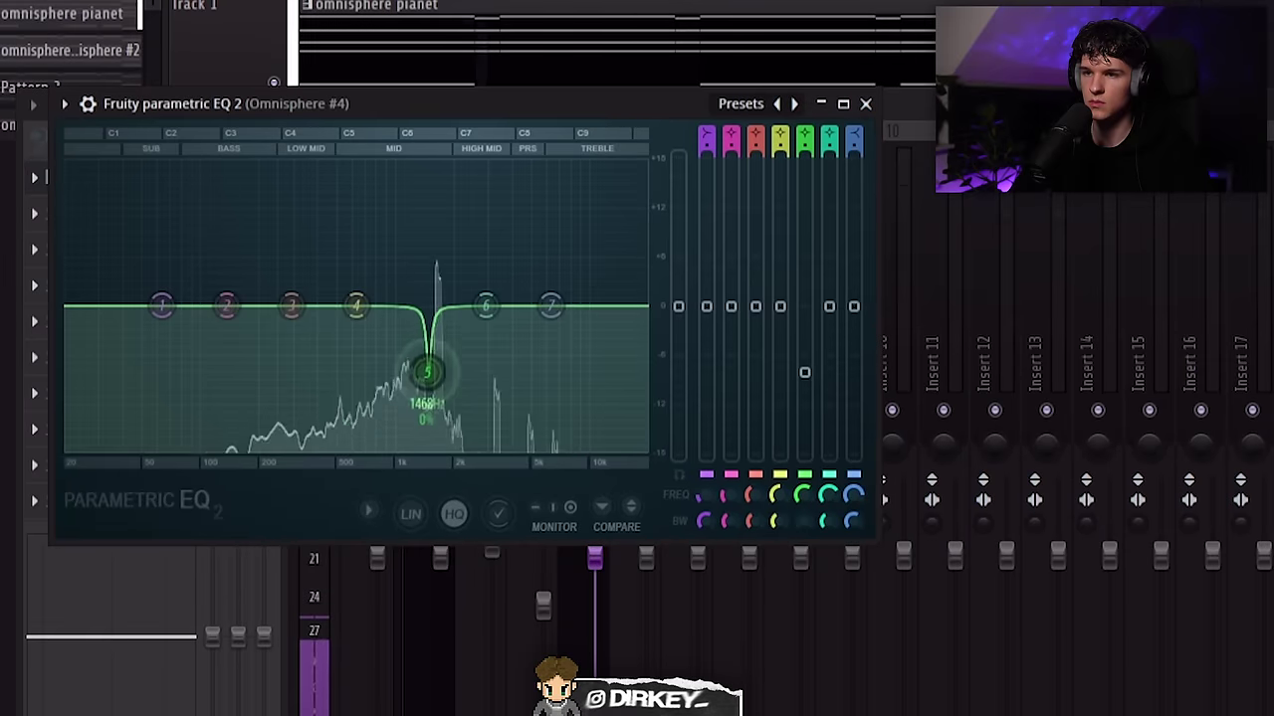
Boost band 6 near 8076 Hz and band 3 around 477 Hz, and make band 1 a steep low cut.
scroll(474, 349, "up", 2)
left_click_drag(518, 295, 599, 236)
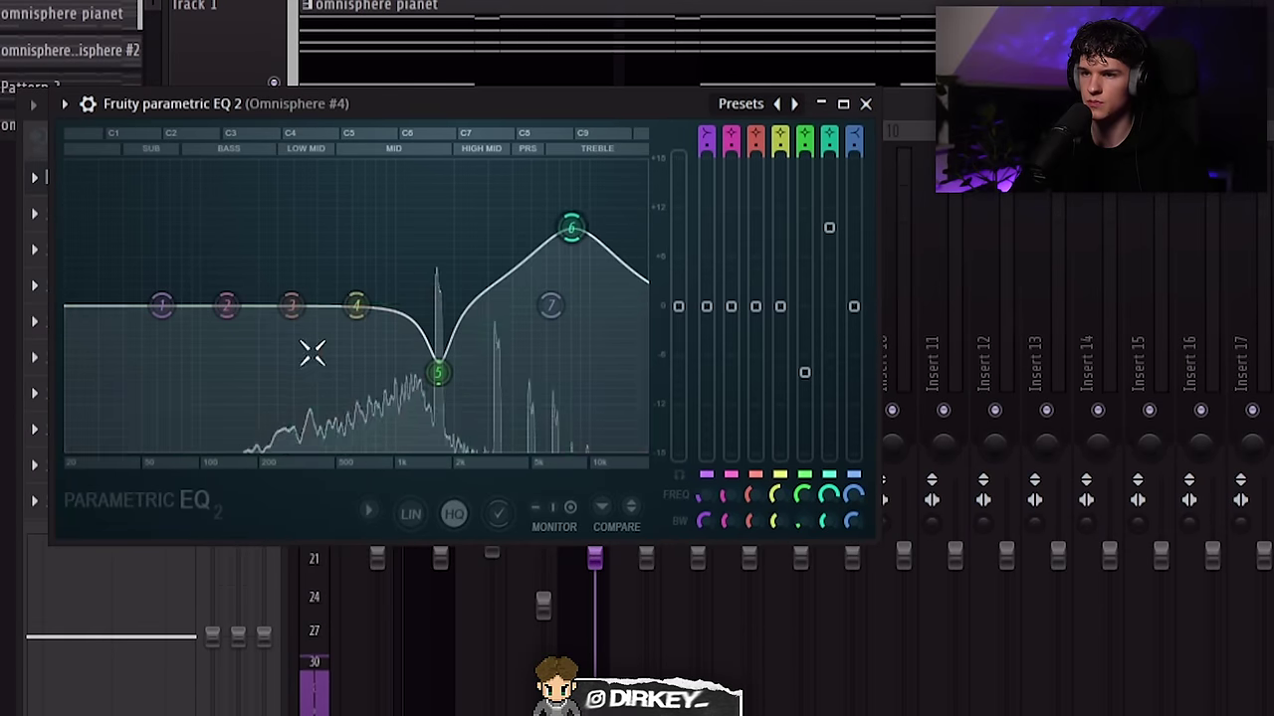
left_click_drag(292, 307, 342, 277)
left_click_drag(130, 323, 257, 446)
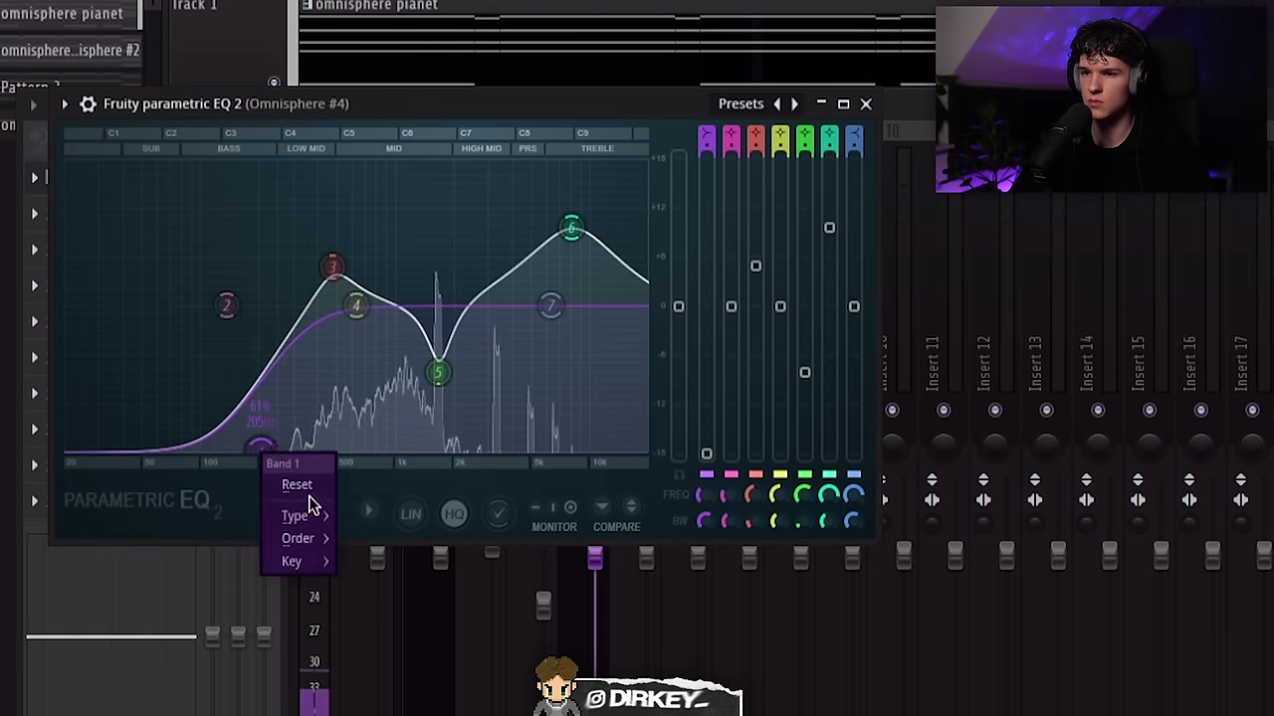
mouse_move(295, 516)
left_click(378, 565)
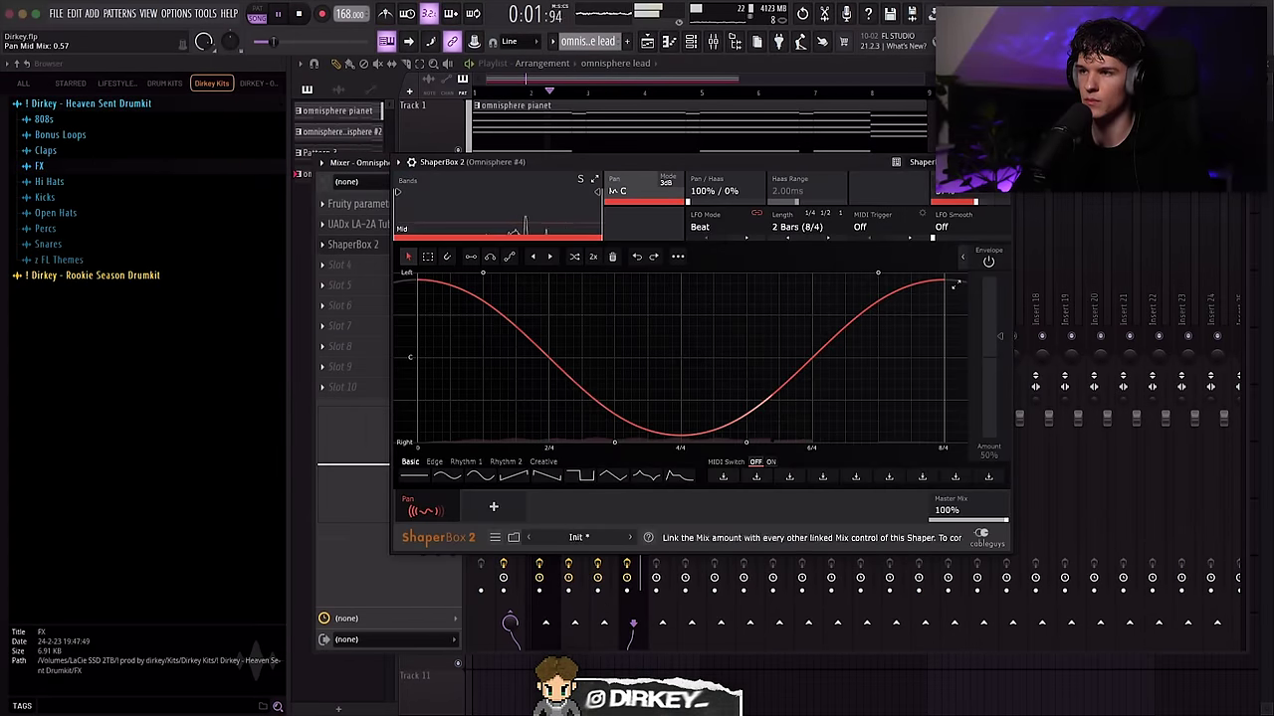
Add ValhallaVintageVerb to the lead in Concert Hall mode at about 44% mix, 2.06 s decay.
key("Escape")
left_click(322, 265)
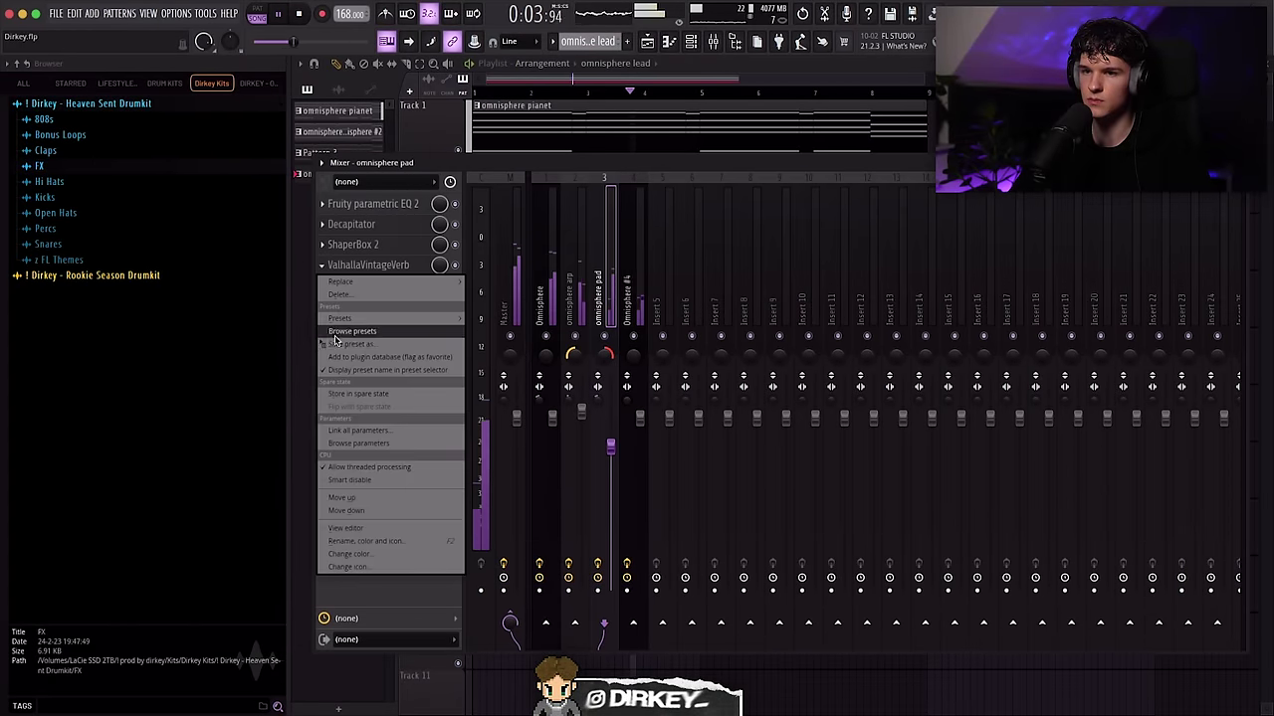
left_click(389, 398)
left_click(368, 265)
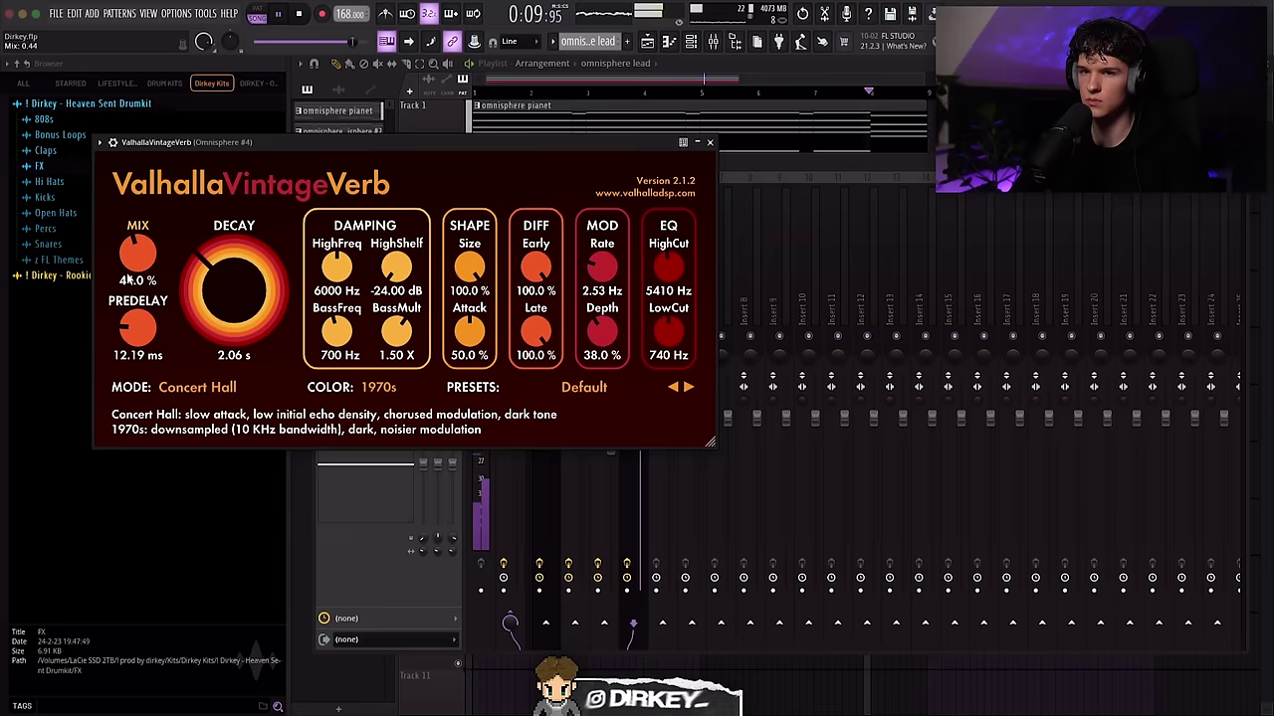
key("Escape")
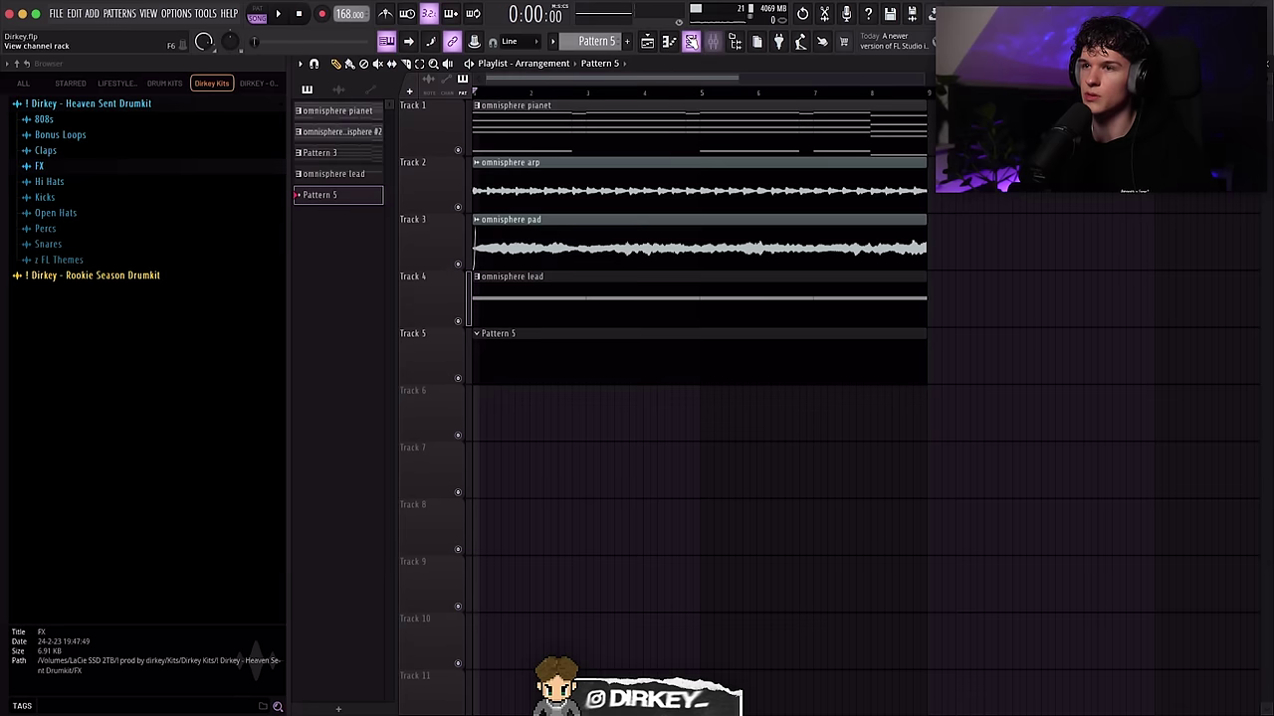
Add a Keyscape piano channel to the channel rack.
key("F6")
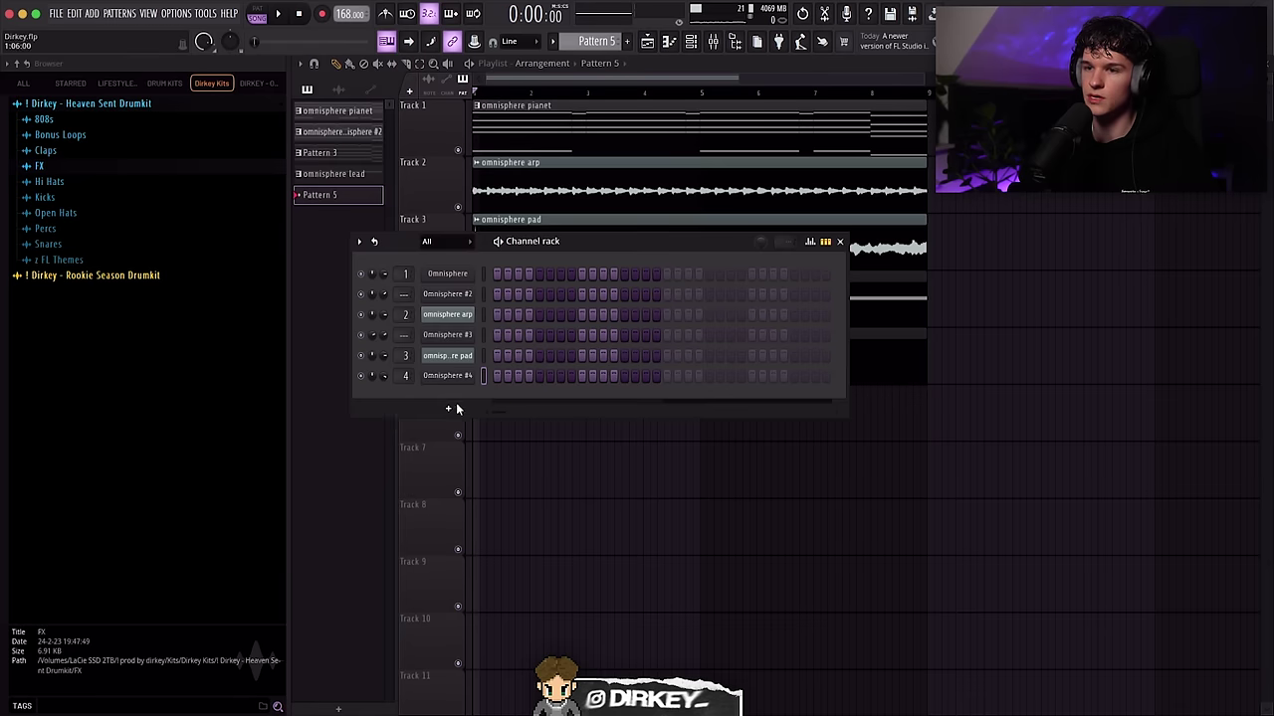
left_click(449, 409)
left_click(456, 445)
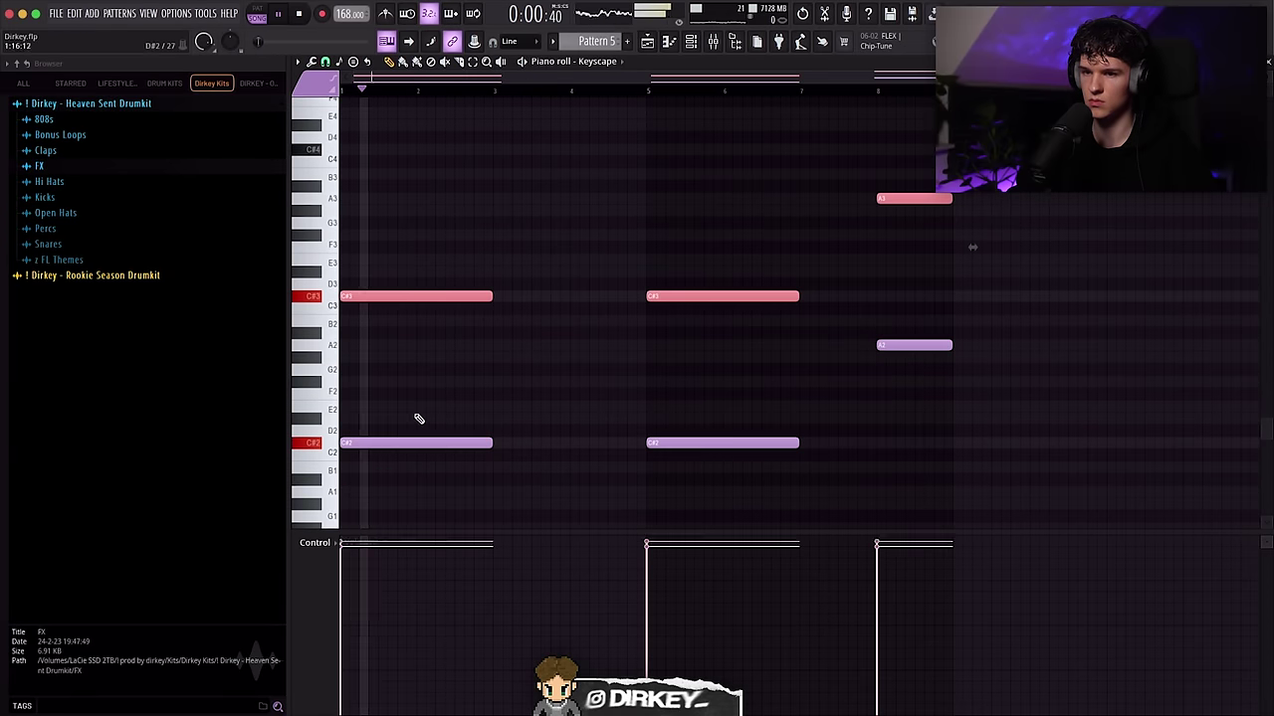
Audition the Keyscape chords, removing a stray short test note and the extra C4 note.
left_click_drag(398, 327, 881, 398)
key("space")
key("space")
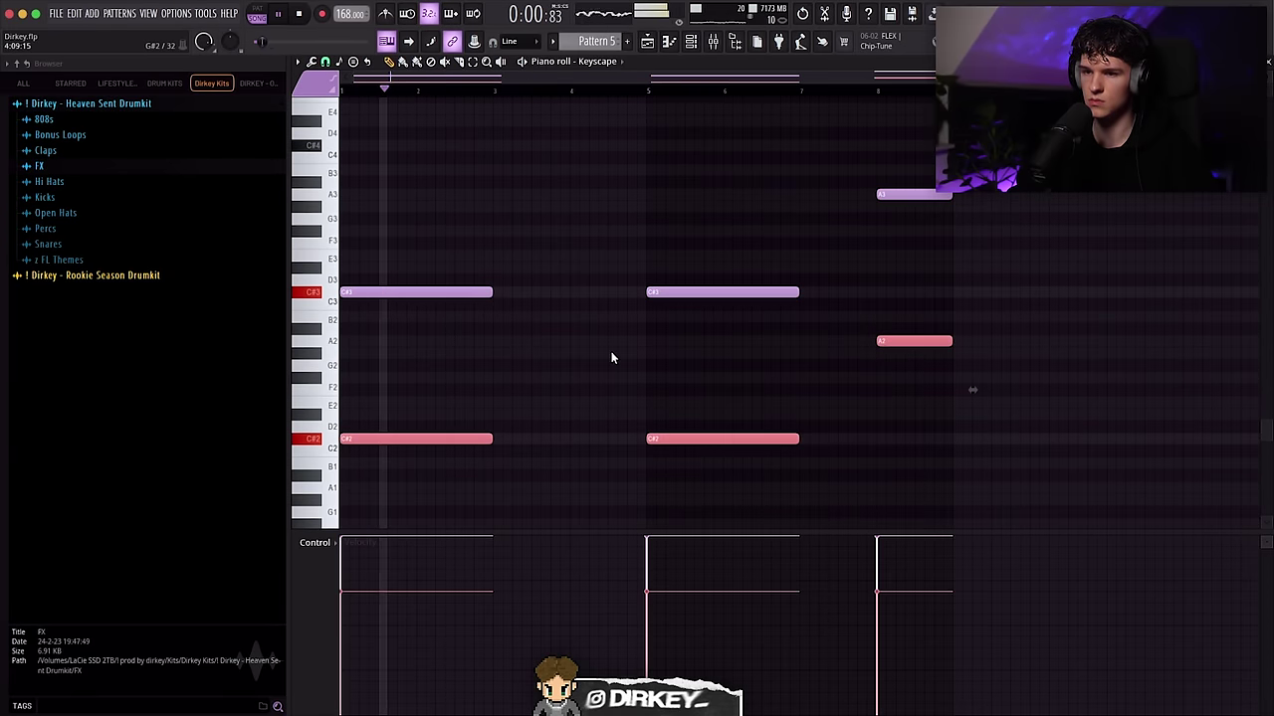
left_click(611, 352)
right_click(602, 350)
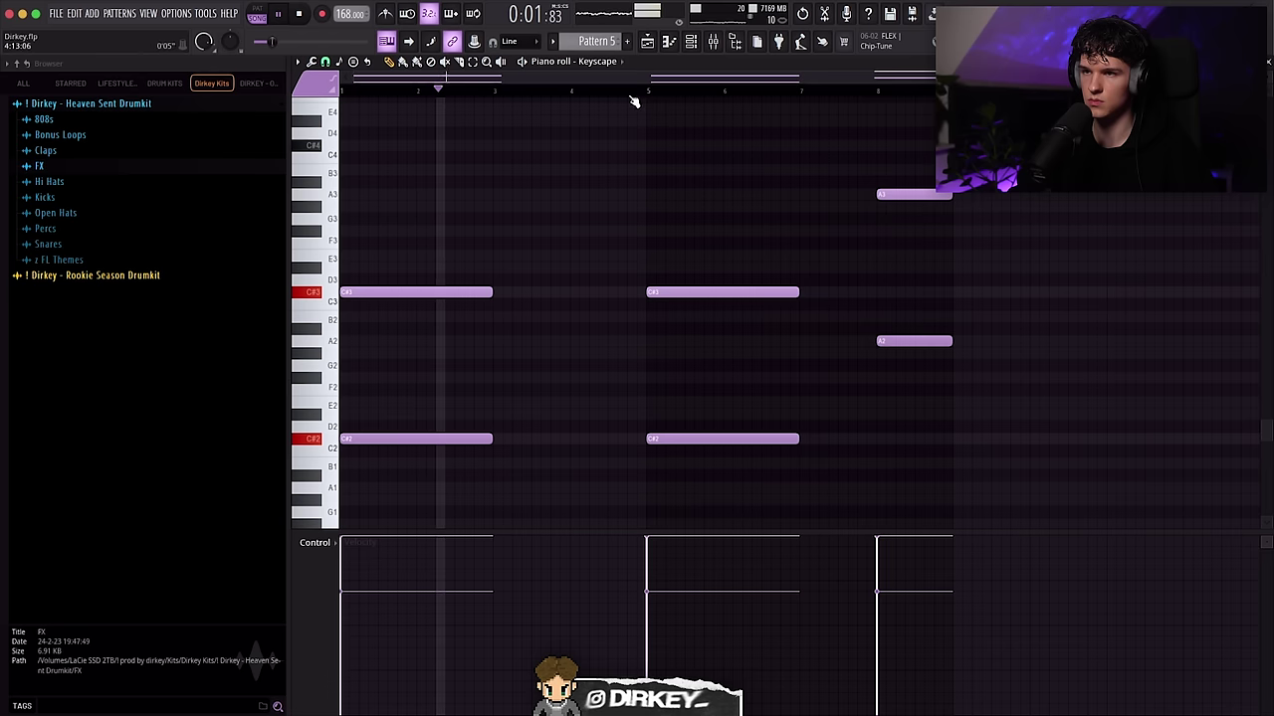
left_click(835, 95)
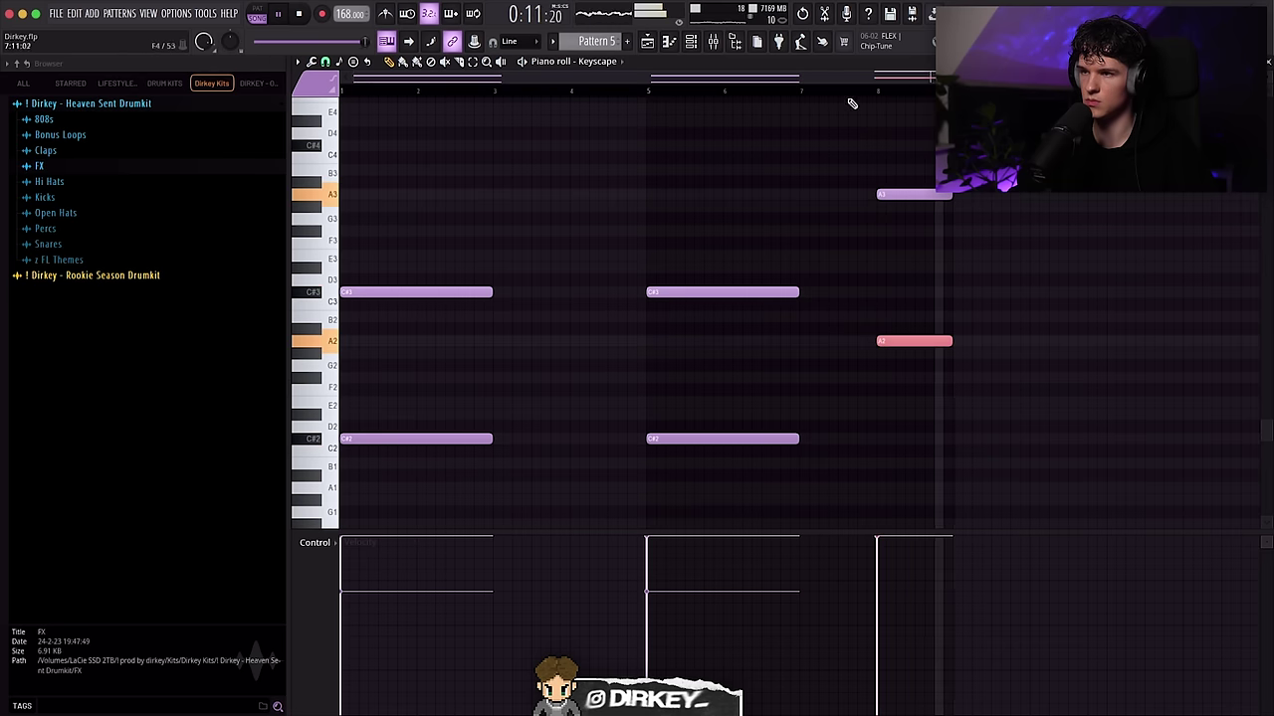
left_click(744, 157)
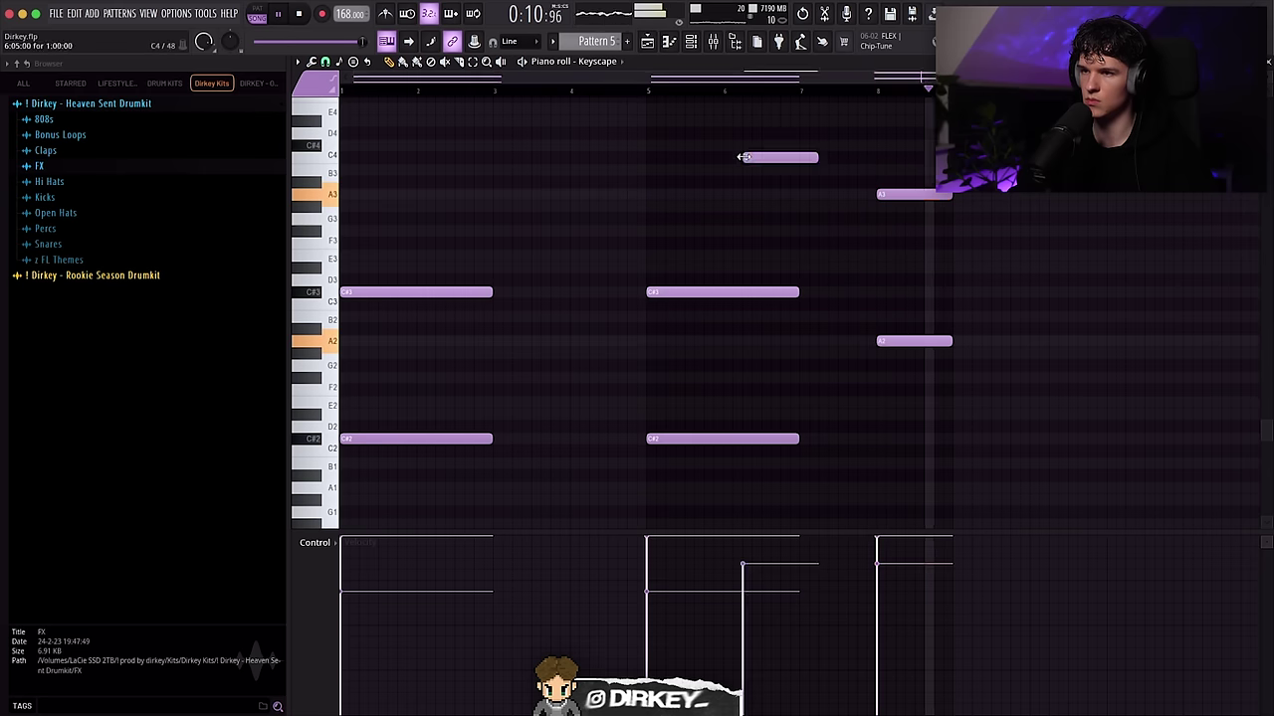
right_click(744, 157)
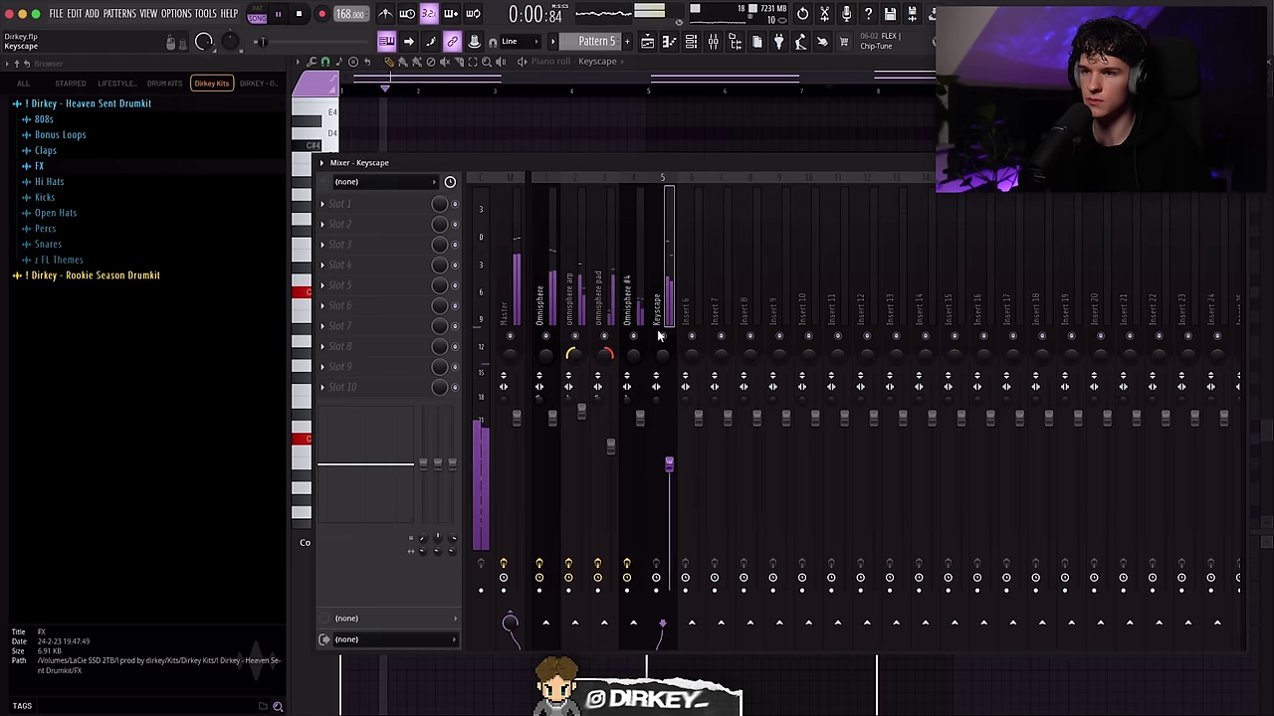
Give the Keyscape track a Parametric EQ 2 high boost with slightly lifted mids, then close the reverb.
left_click(339, 203)
left_click(527, 247)
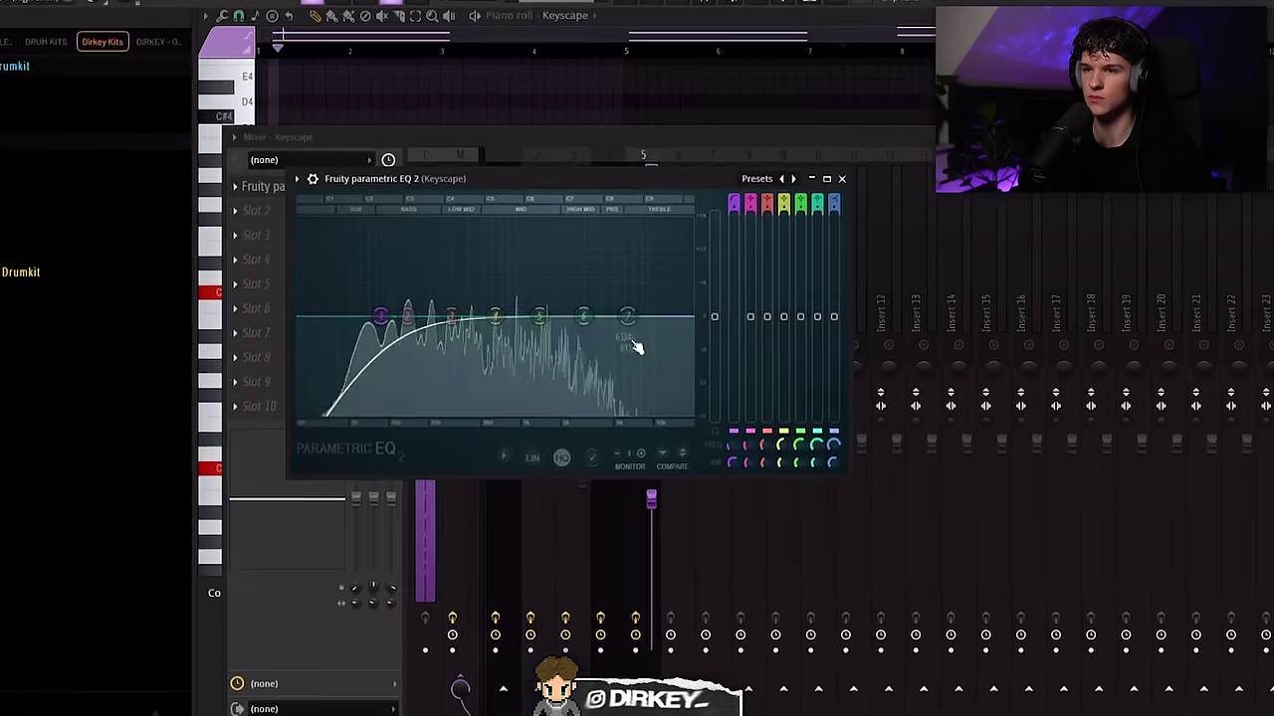
left_click_drag(583, 316, 624, 285)
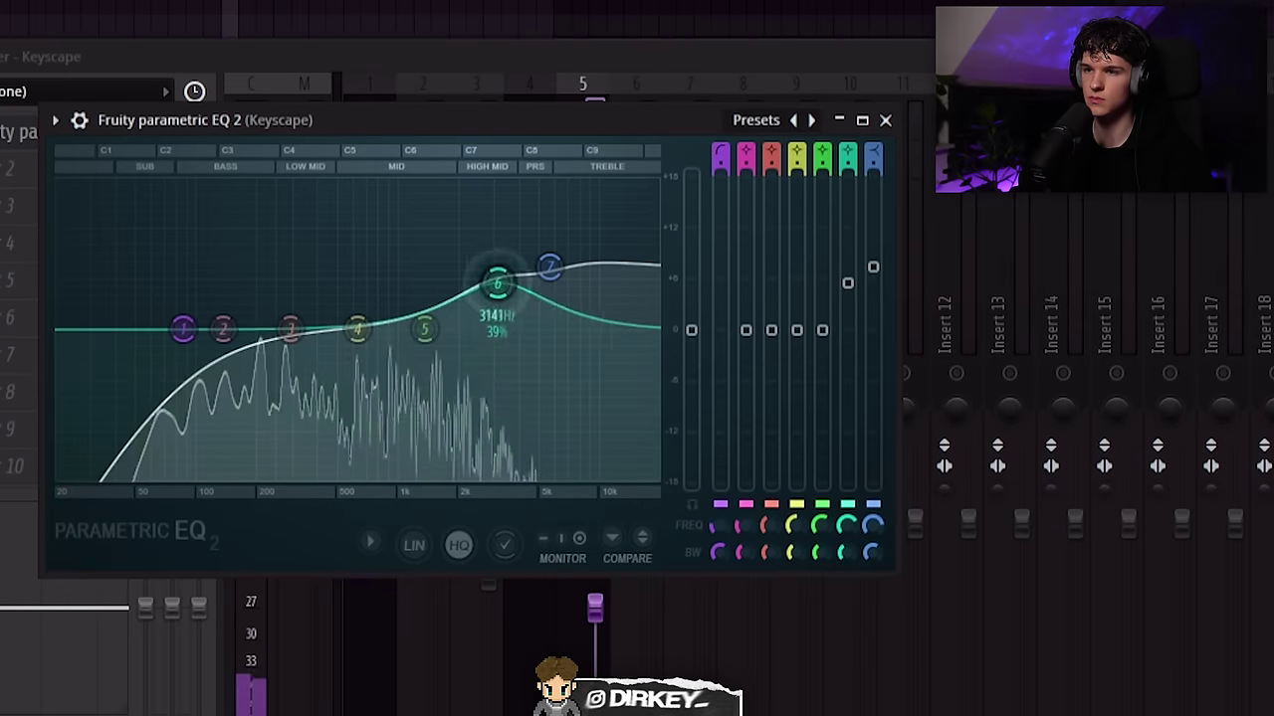
left_click_drag(426, 329, 427, 318)
left_click_drag(291, 329, 257, 321)
mouse_move(426, 319)
left_mouse_down()
mouse_move(431, 308)
mouse_move(440, 327)
left_mouse_up()
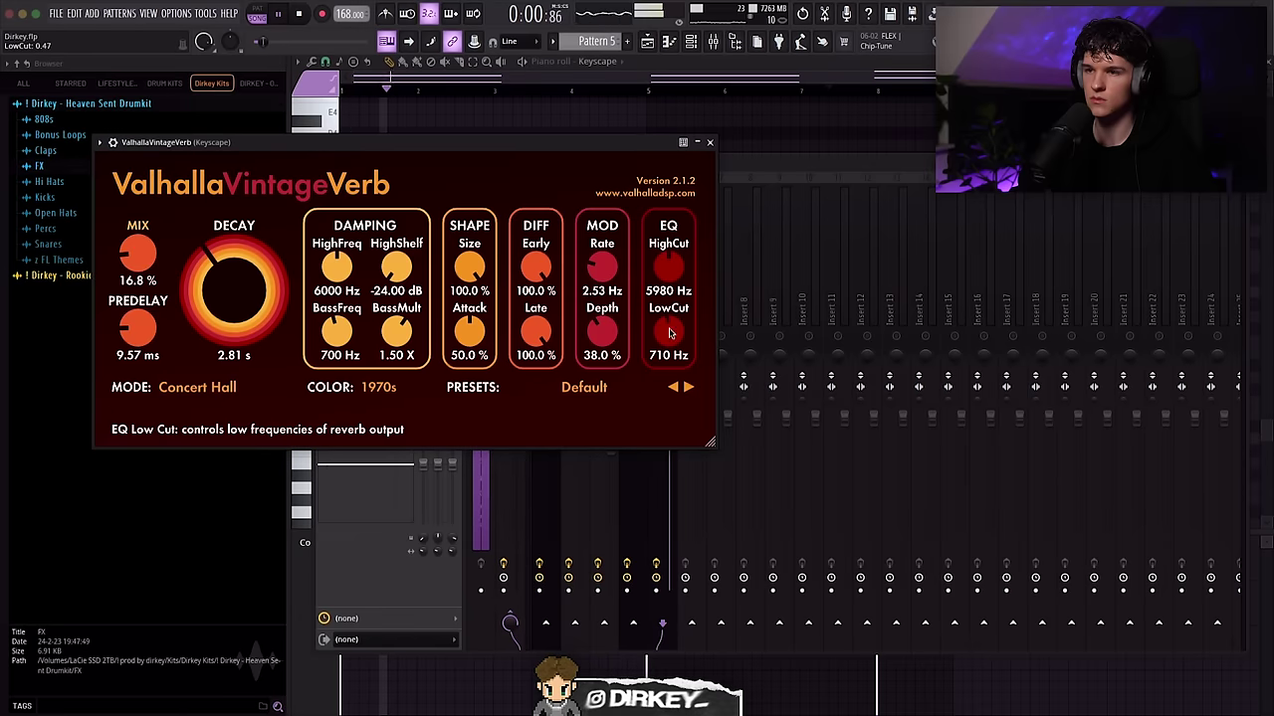
left_click(654, 315)
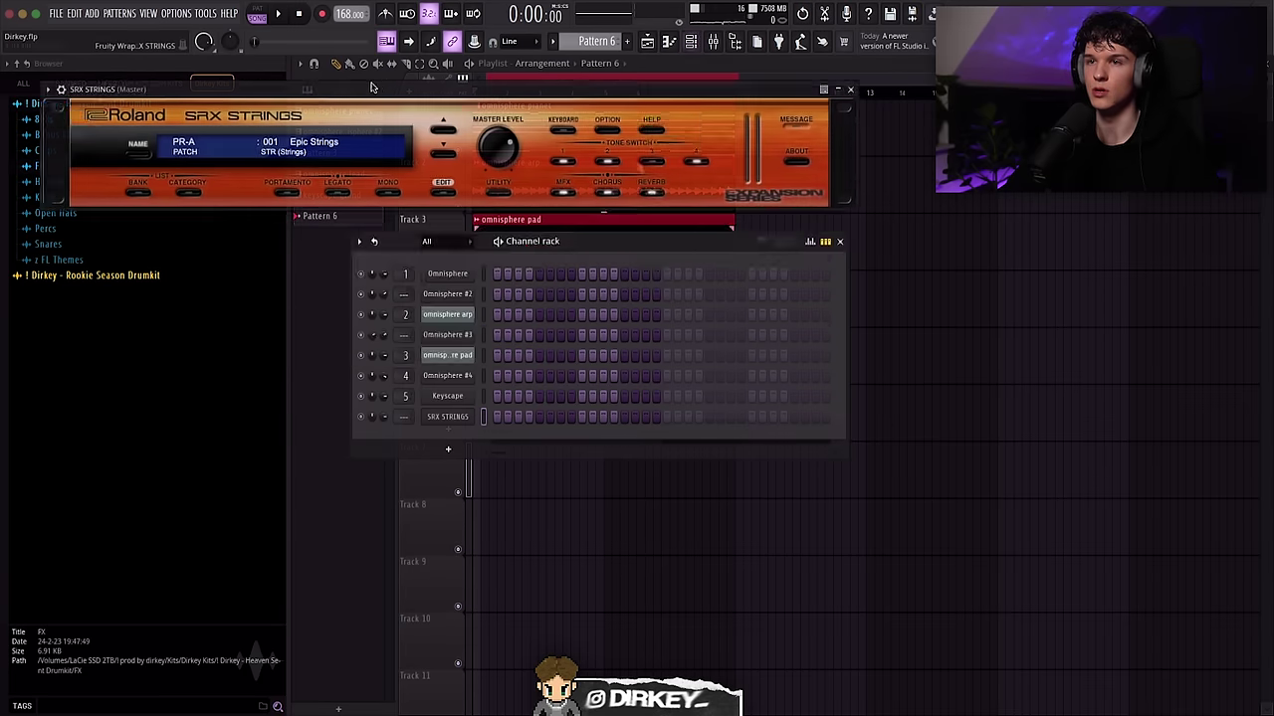
Duplicate the selected SRX Strings notes one octave higher.
left_click_drag(515, 77, 499, 262)
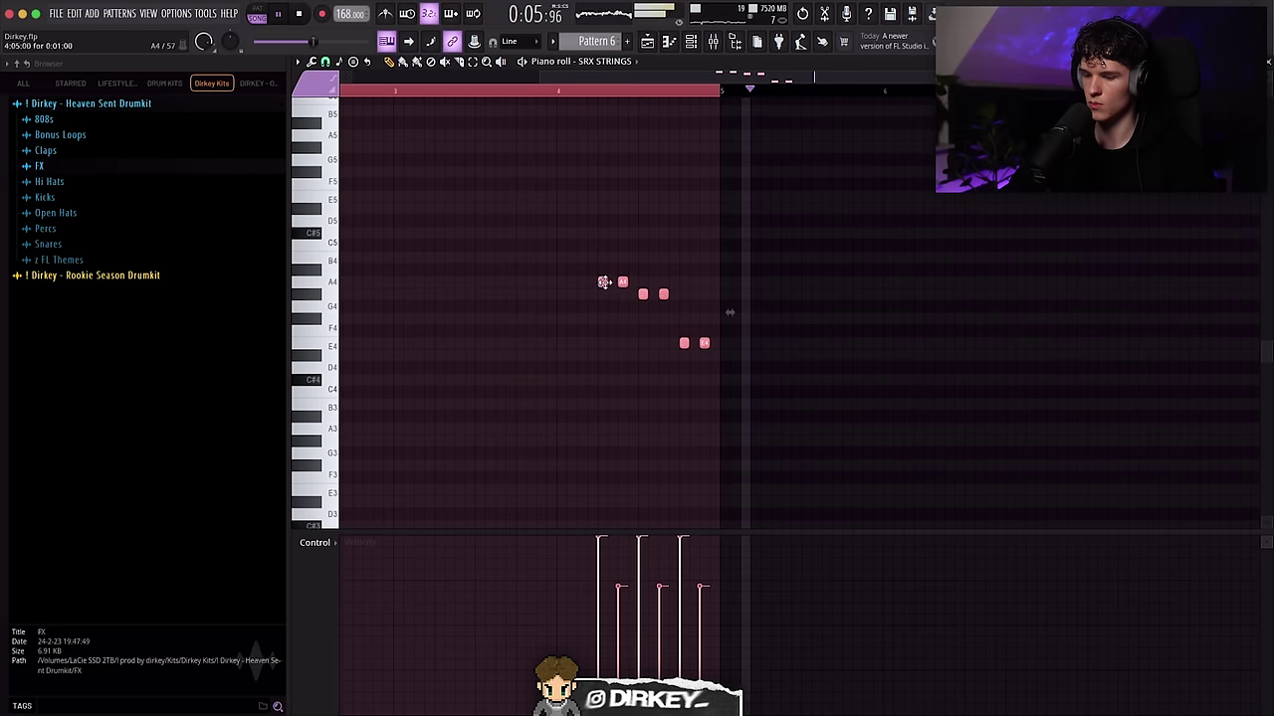
key("ctrl+c")
key("ctrl+v")
key("ctrl+Up")
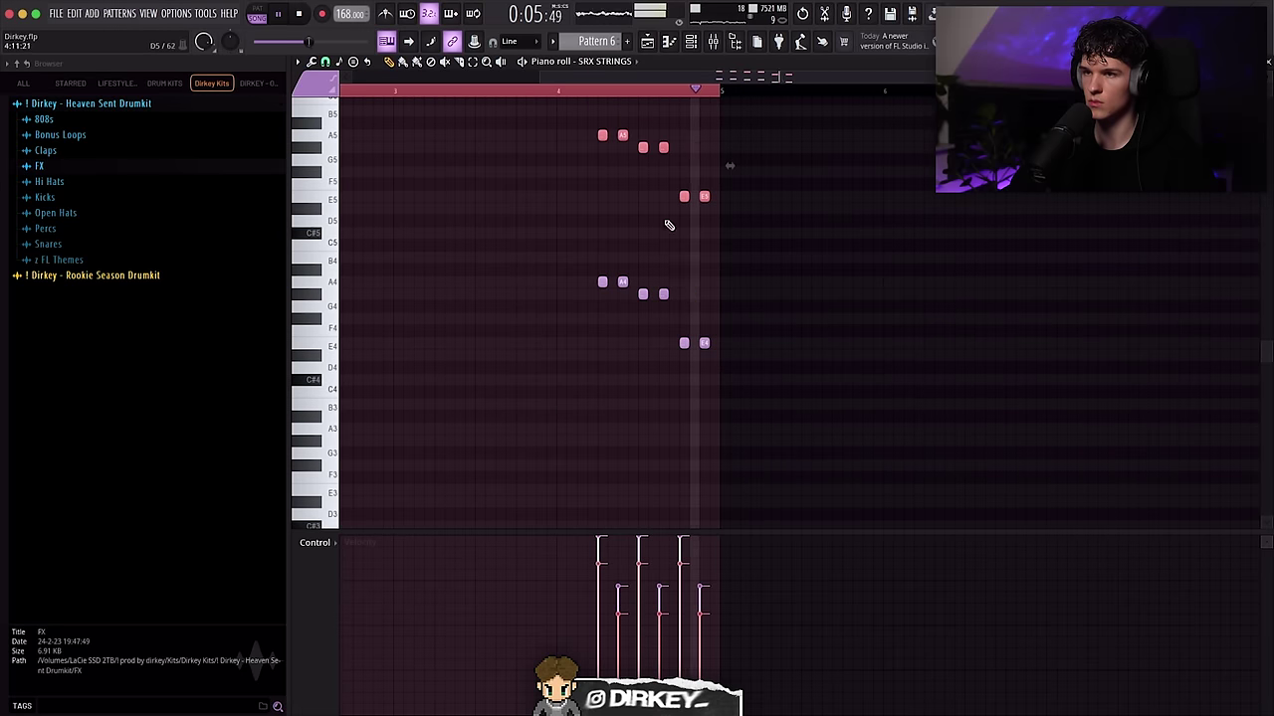
scroll(672, 194, "up", 3)
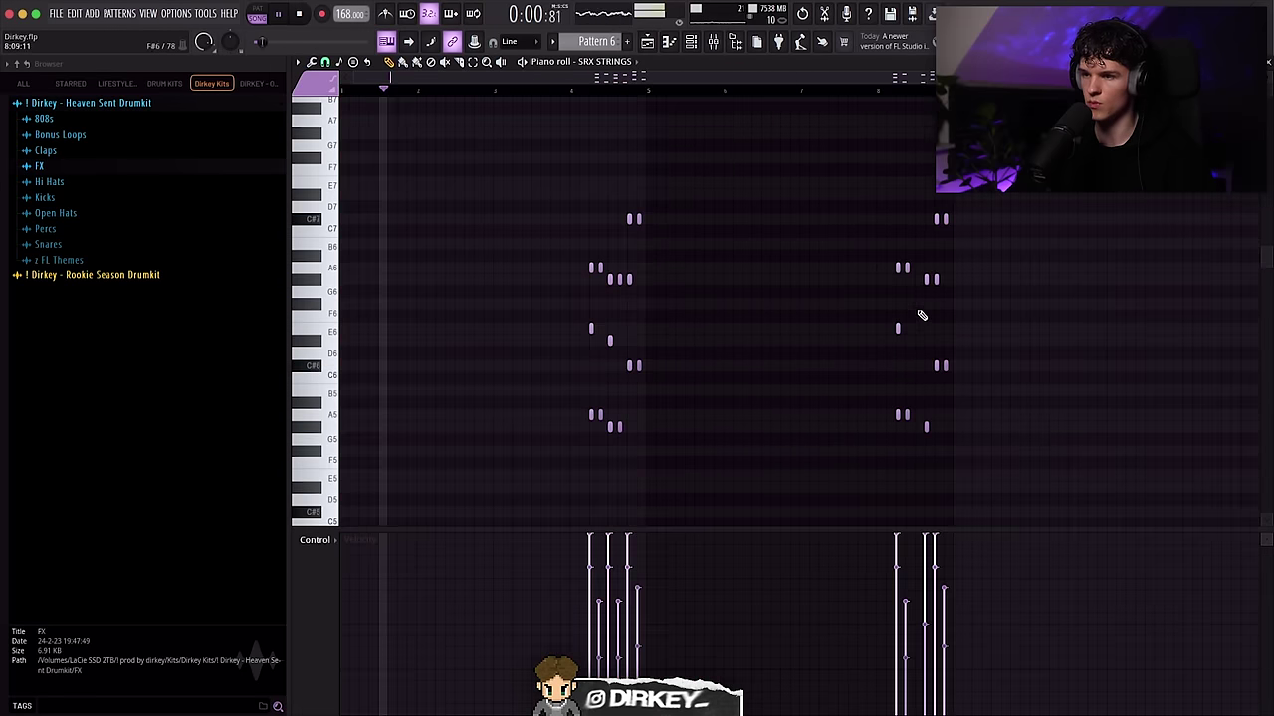
Randomize the string notes' levels with the Randomizer and stop playback.
key("alt+r")
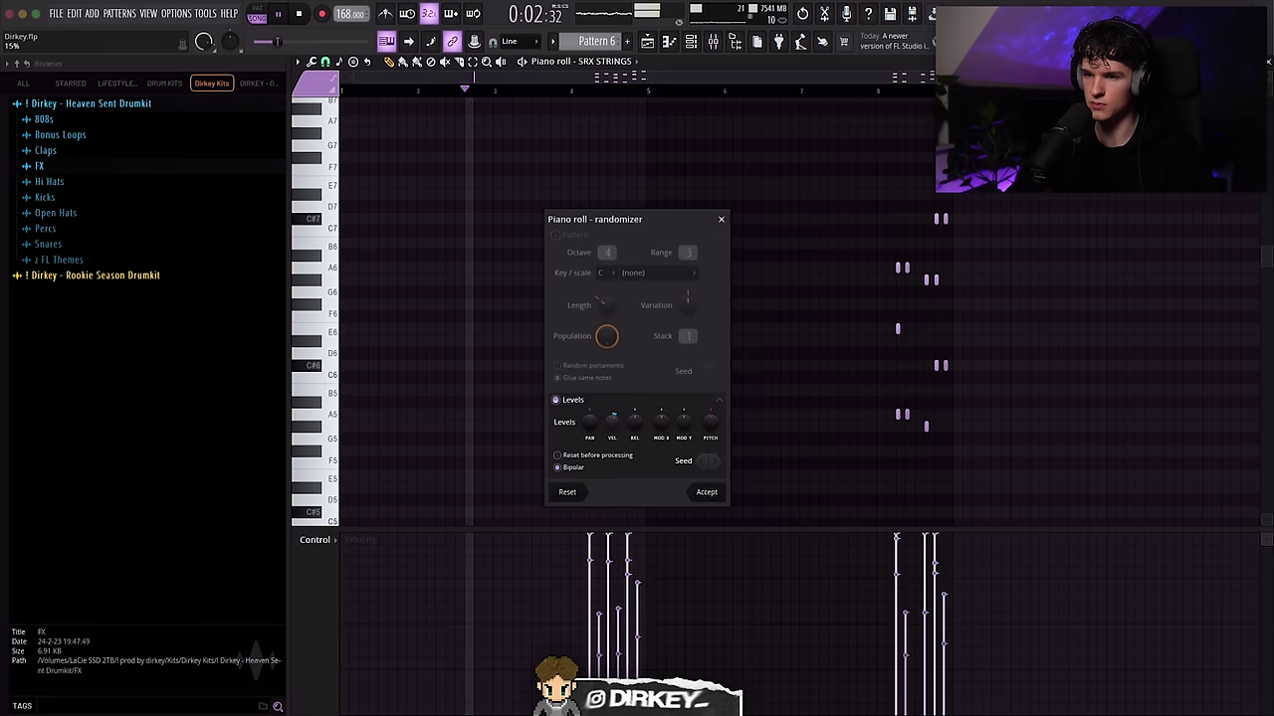
left_click(707, 491)
scroll(751, 459, "down", 1)
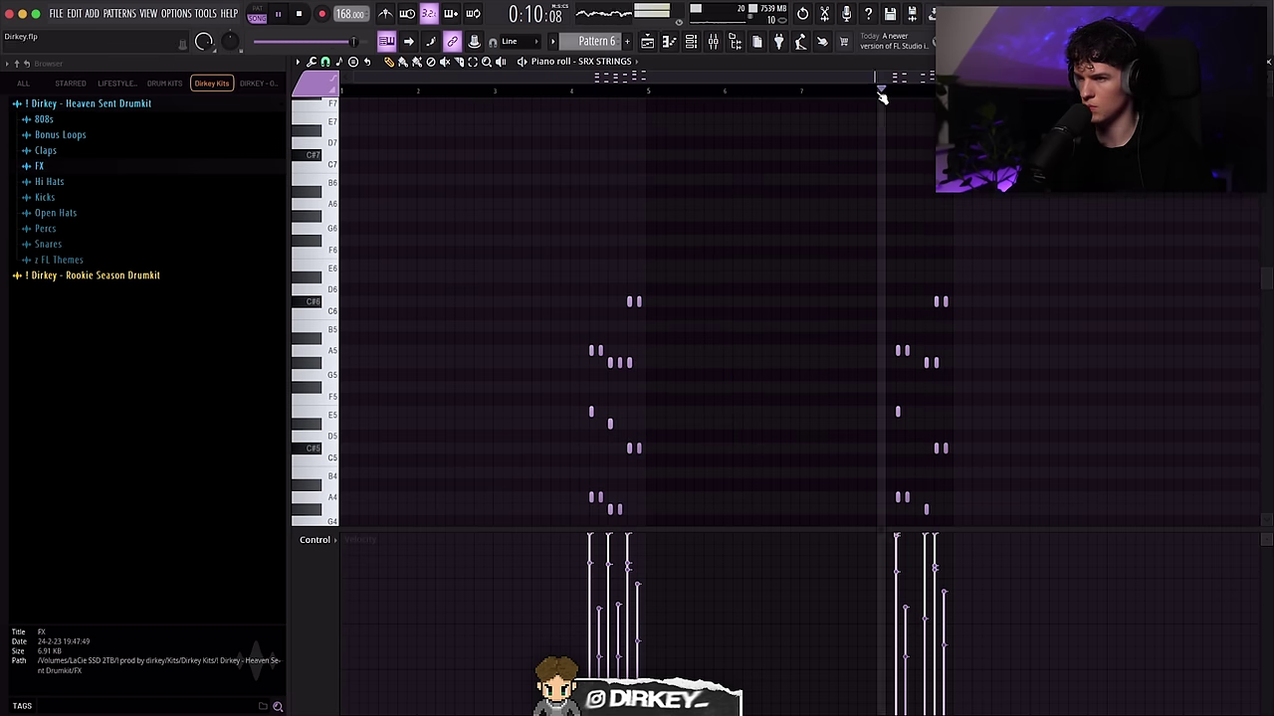
scroll(882, 96, "up", 2)
key("space")
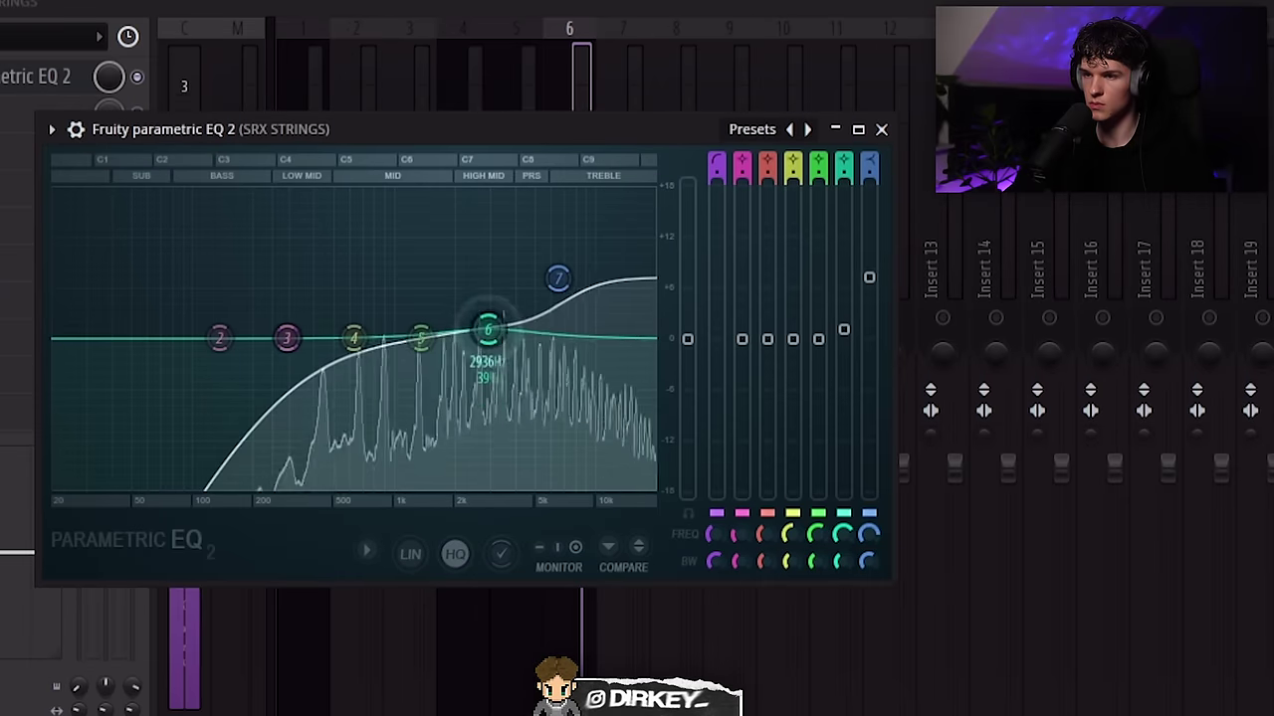
Trim the top end, lift the upper mids and boost the low mids on the SRX Strings EQ.
left_click_drag(488, 329, 492, 320)
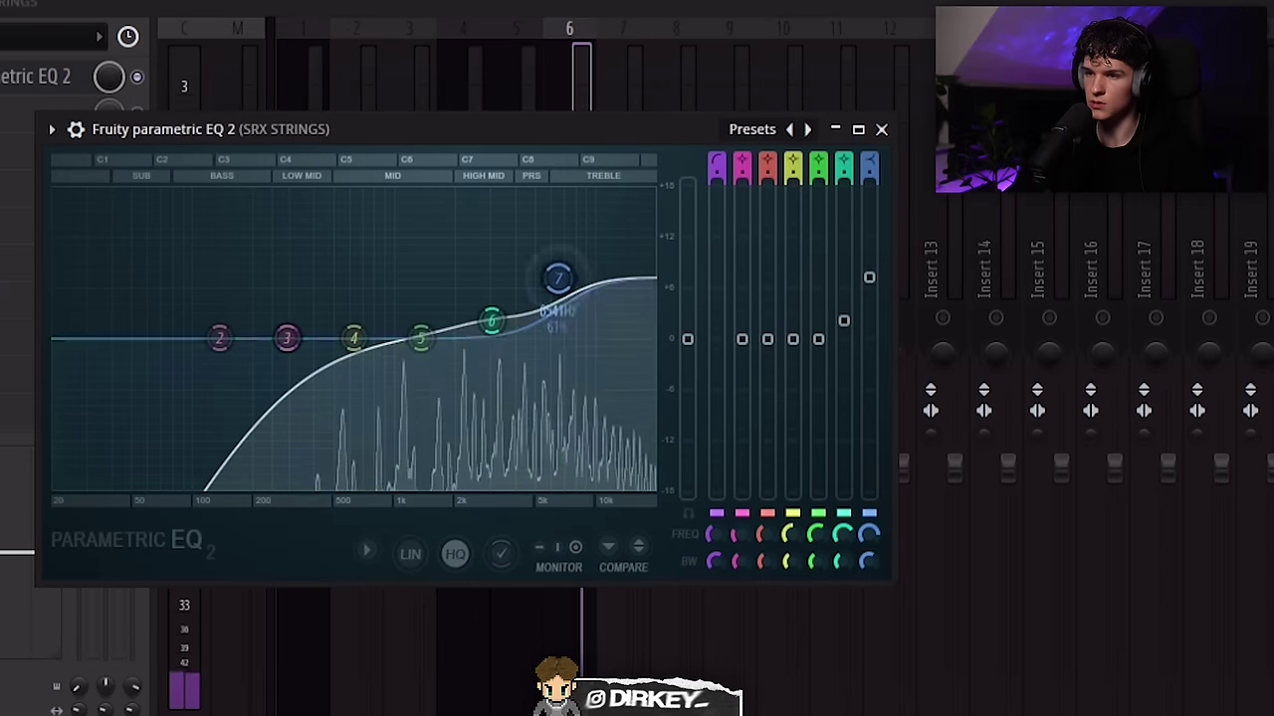
left_click_drag(558, 278, 560, 285)
left_click_drag(354, 338, 358, 293)
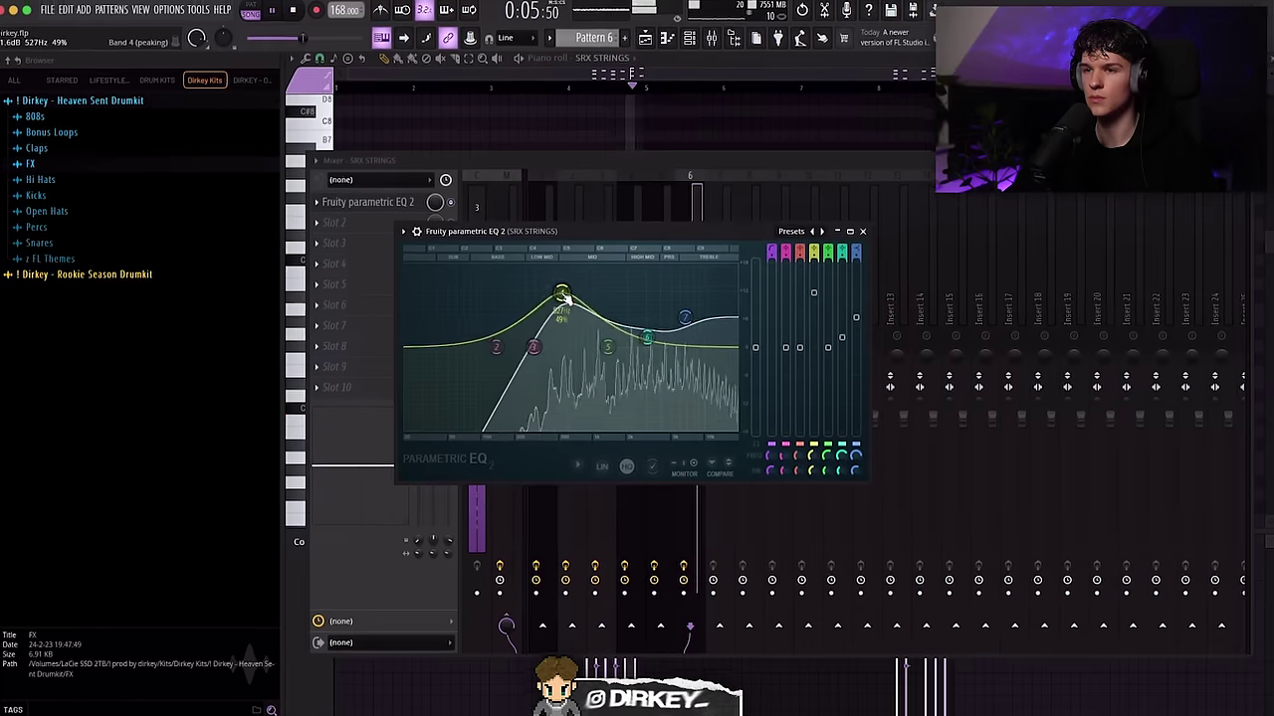
key("Escape")
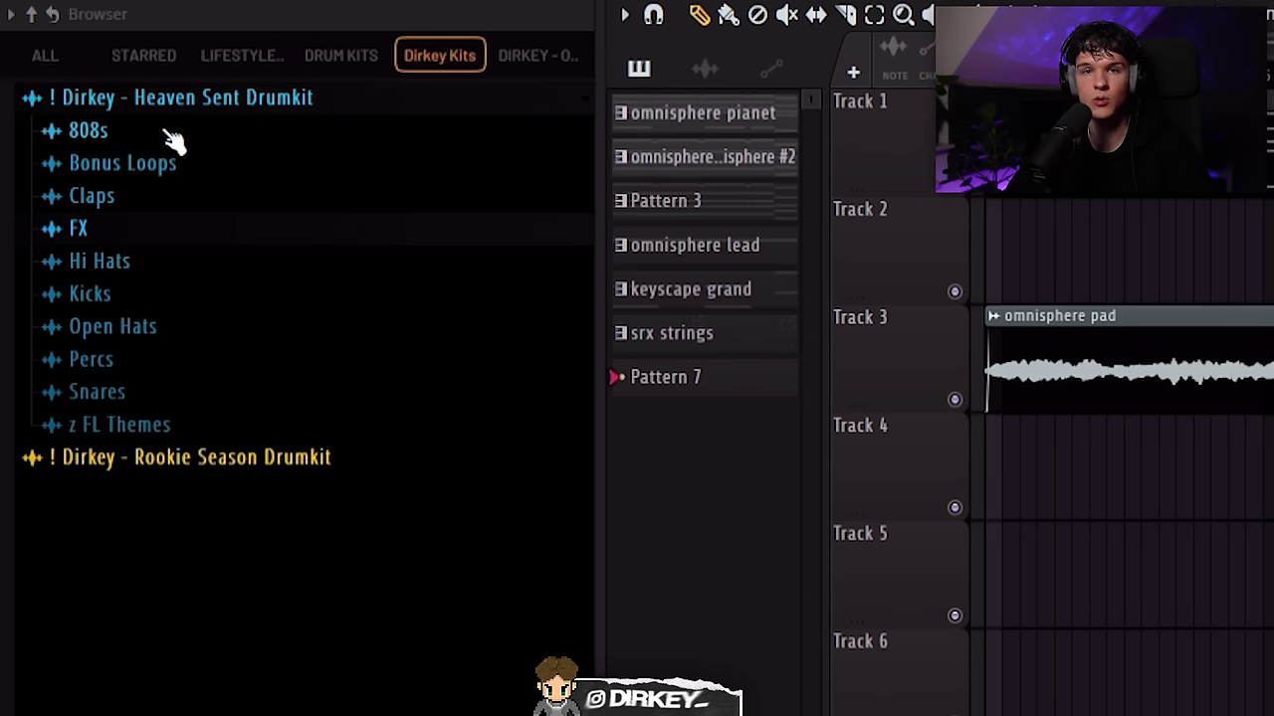
Add Snare [ Mob ] from Rookie Season Drumkit > Snares as a new Channel rack channel.
left_click(156, 458)
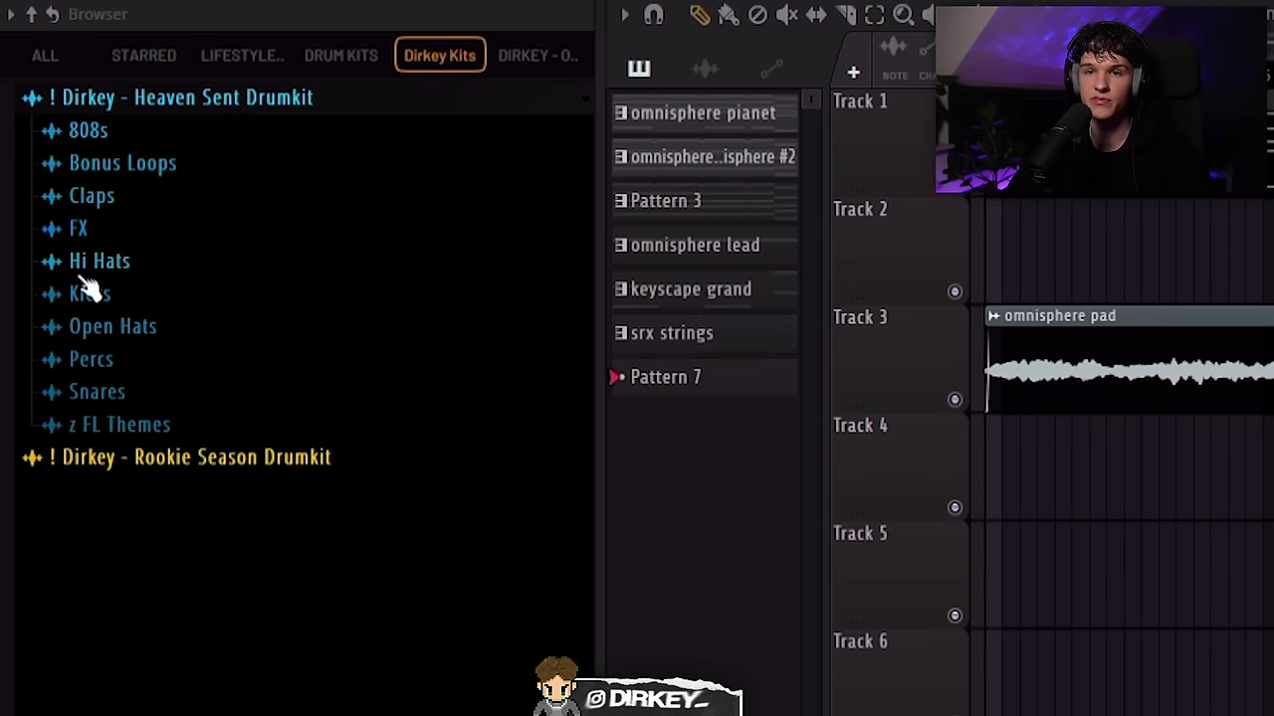
left_click(103, 455)
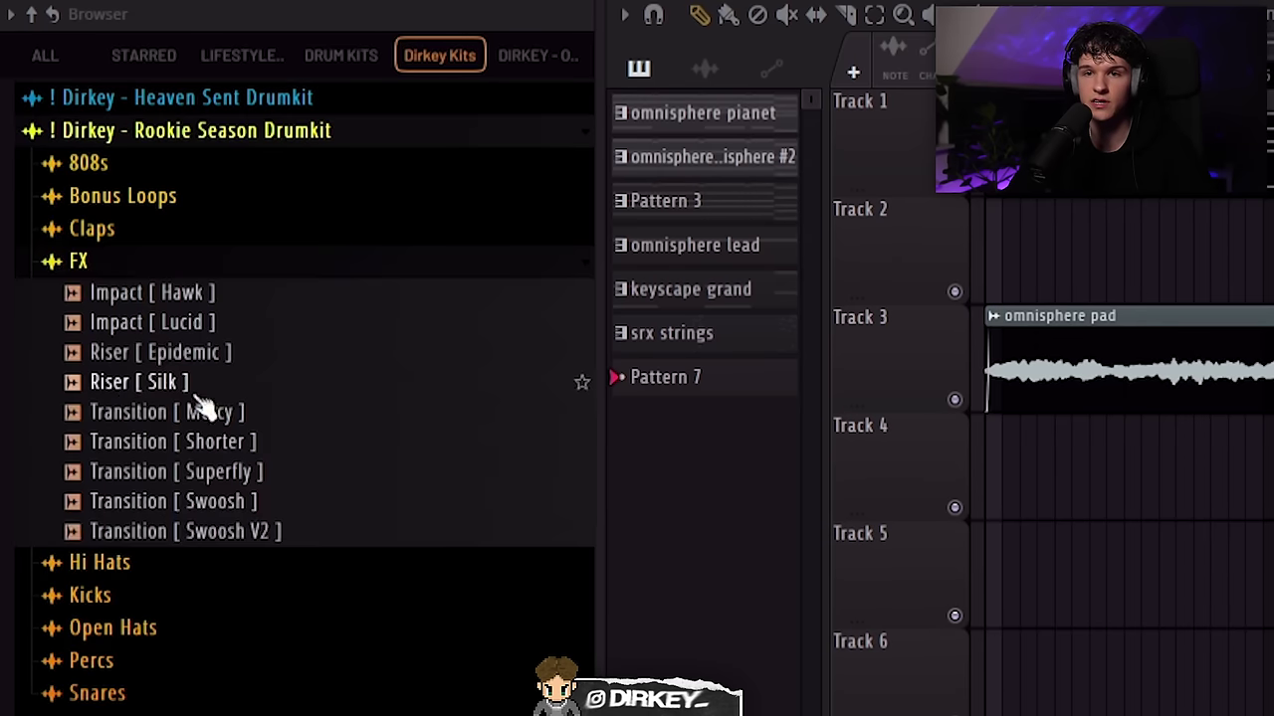
left_click(95, 262)
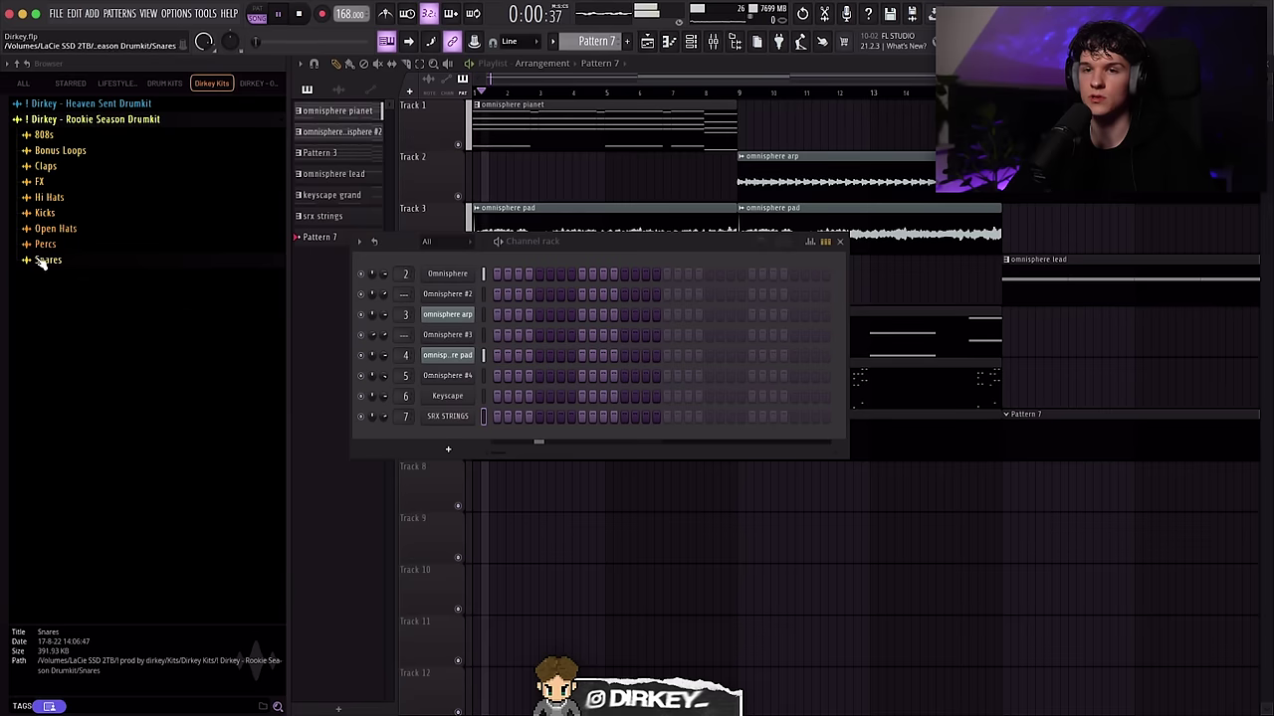
left_click(46, 260)
left_click_drag(85, 360, 478, 465)
right_click(457, 435)
Place a C5 snare hit in bar 1 of the piano roll and repeat it across the bars.
left_click(507, 437)
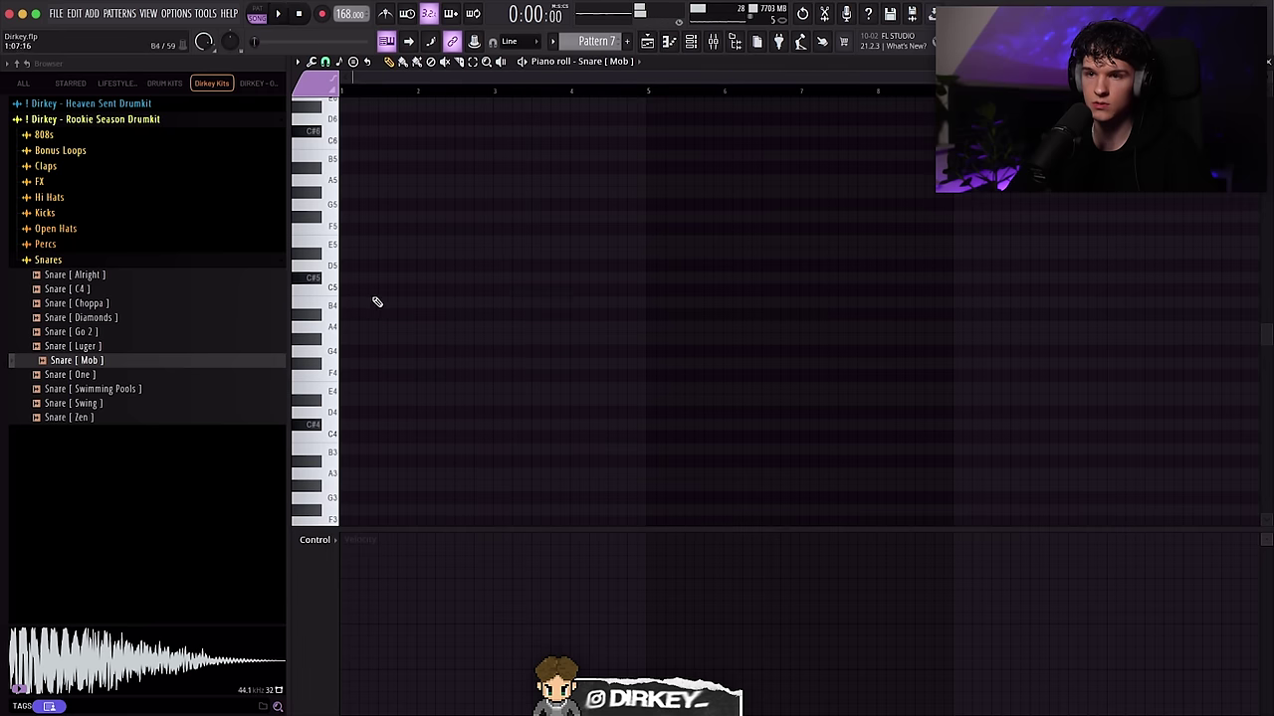
left_click(382, 290)
key("ctrl+b")
key("ctrl+b")
key("ctrl+b")
key("ctrl+b")
key("ctrl+b")
key("ctrl+b")
key("ctrl+b")
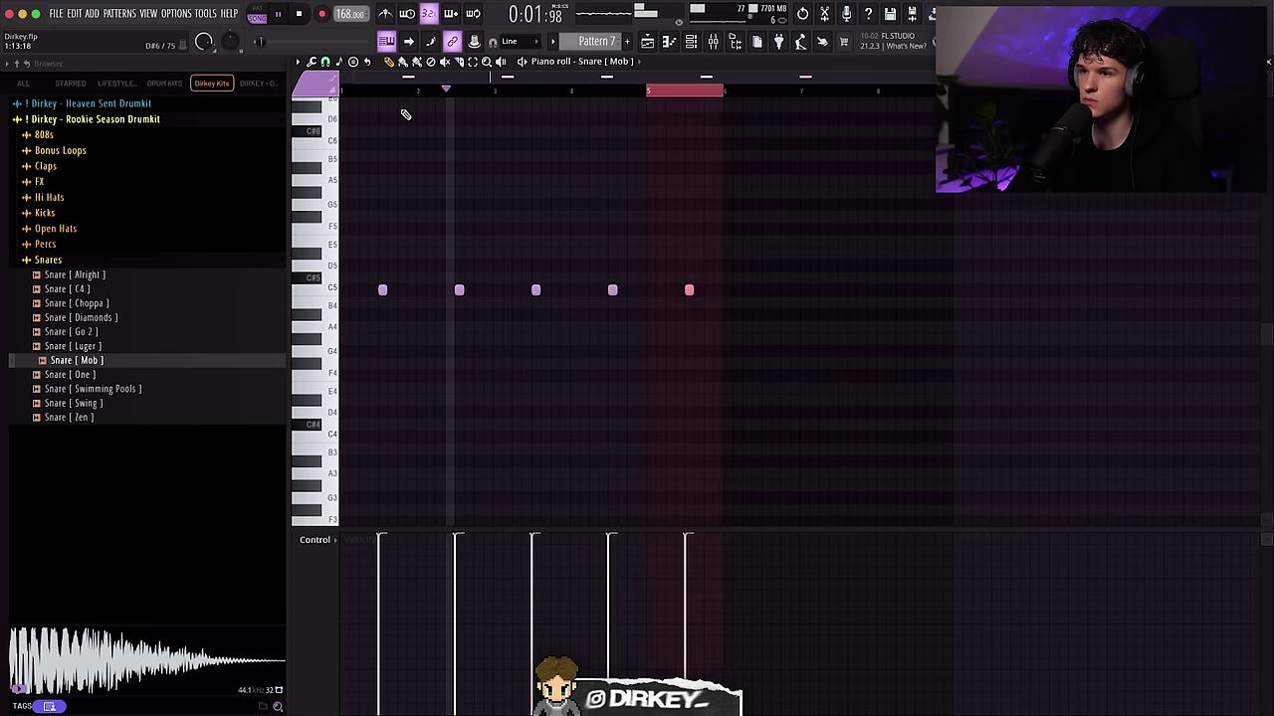
Rename the snare channel to 'snare' in the Channel rack.
key("F6")
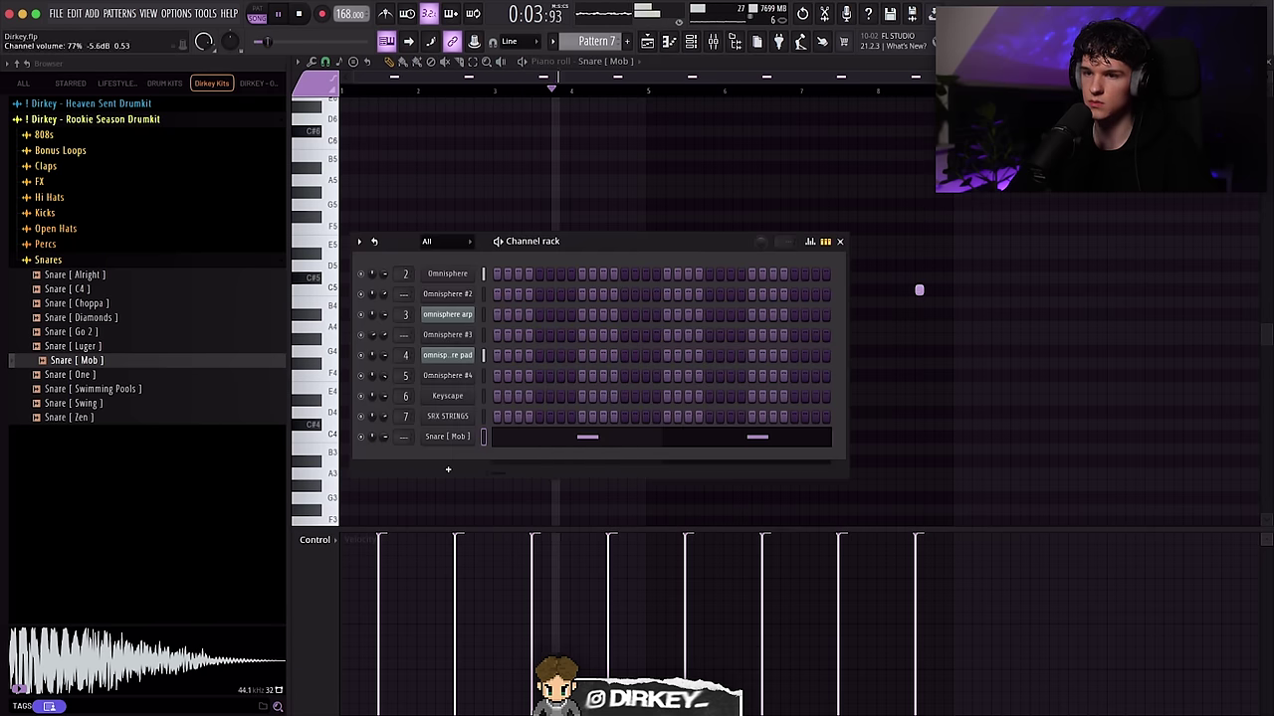
key("F2")
type("snare")
key("Return")
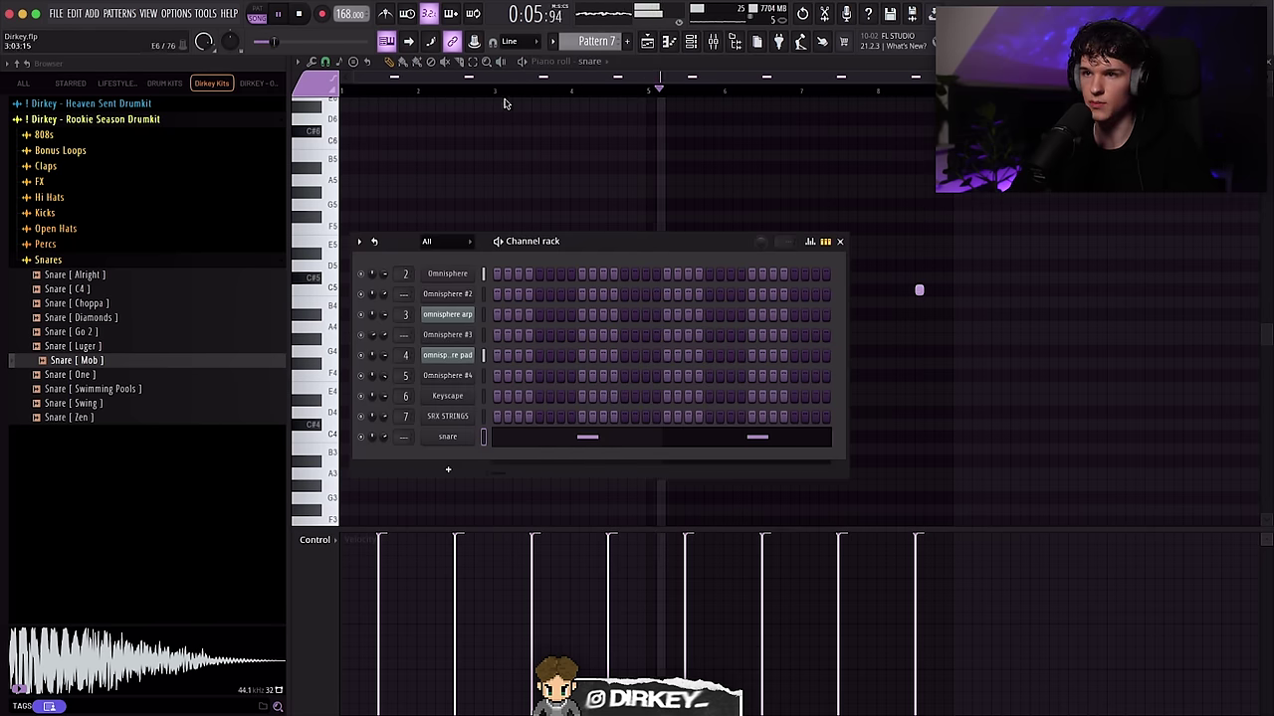
key("F6")
Add two more C5 snare hits and select the notes in bars 5–8.
left_click(583, 289)
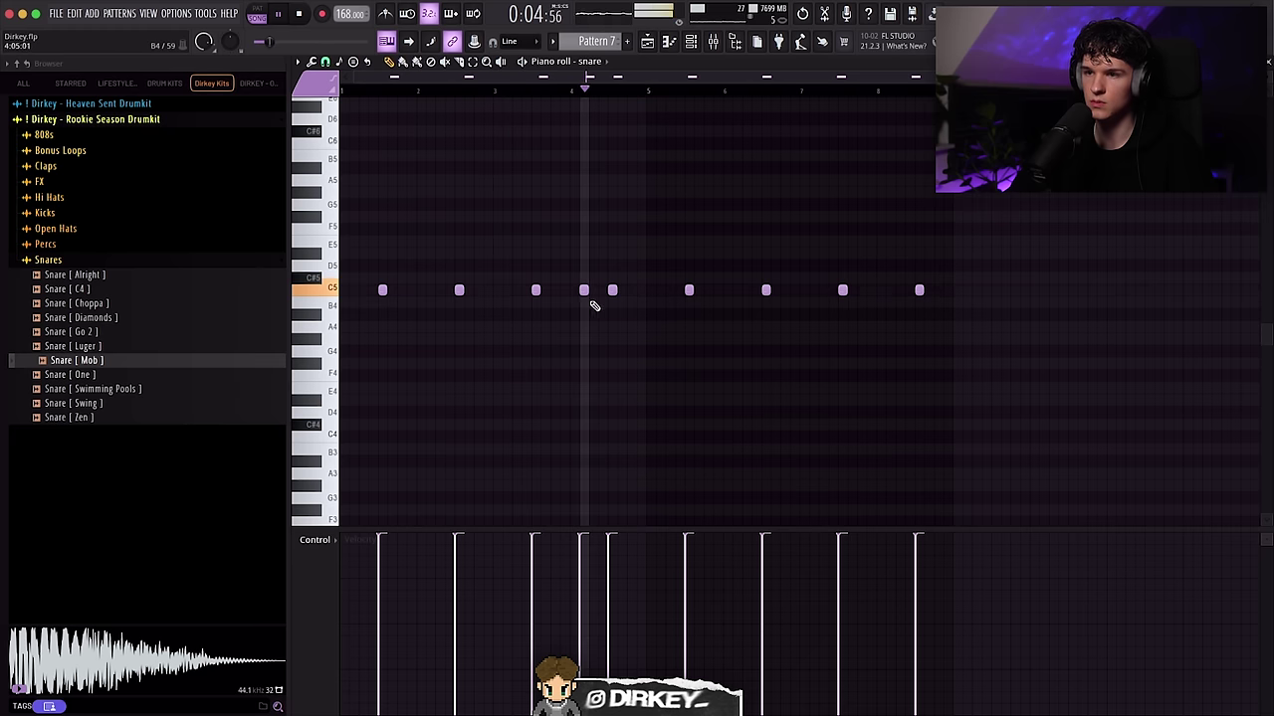
left_click(889, 290)
left_click_drag(647, 83, 935, 84)
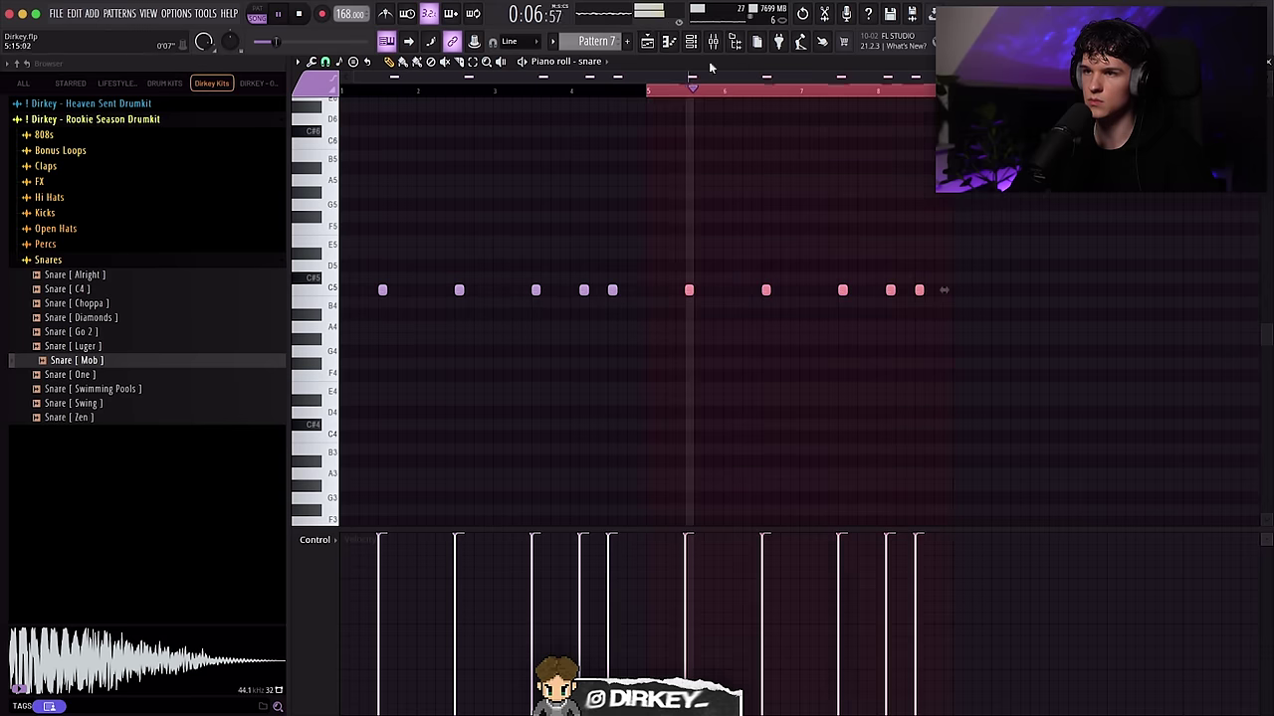